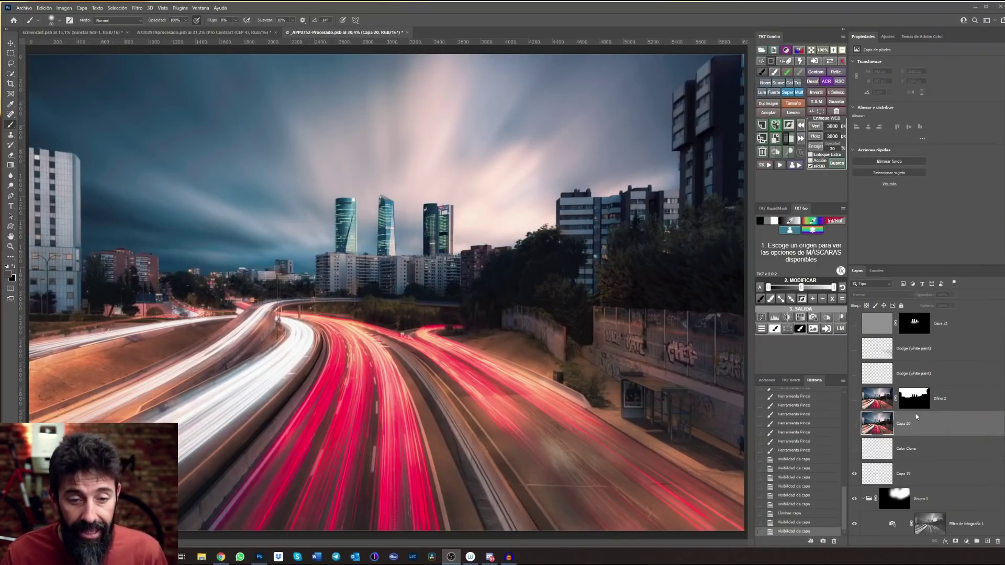
Hide the upper edit layers, leaving only the color cast layer, to reveal the plain blue-sky Madrid photo.
scroll(919, 424, down, 3)
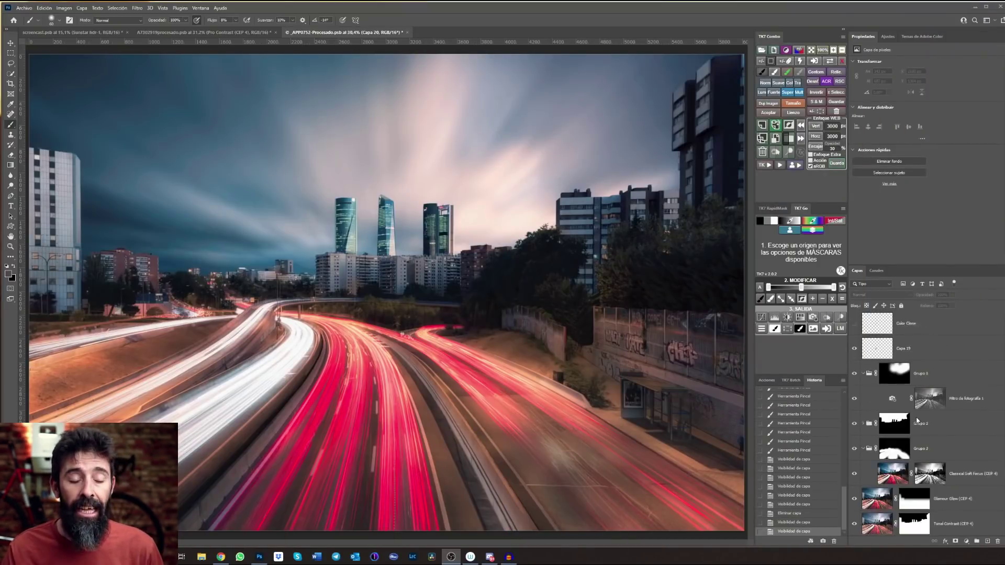
scroll(919, 424, down, 5)
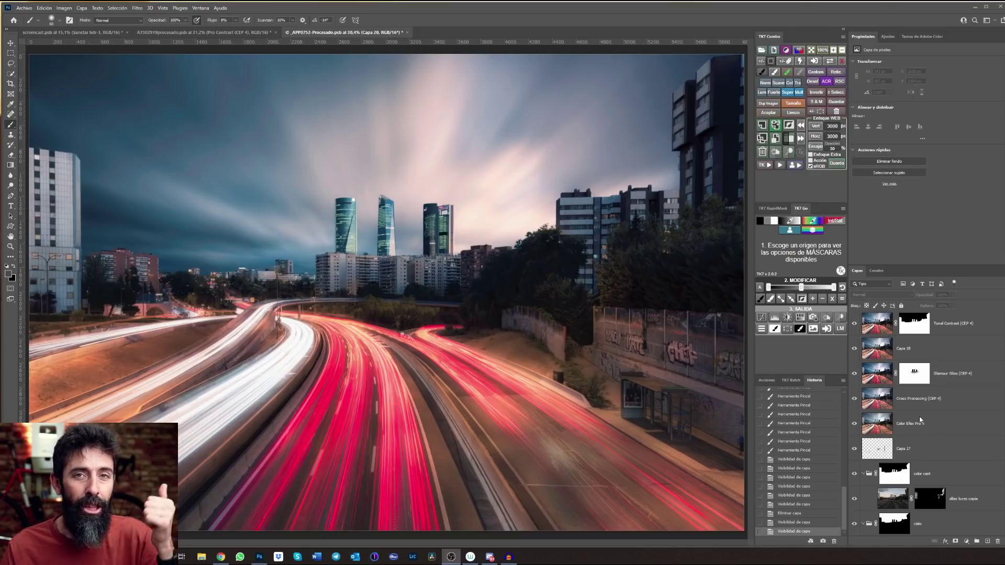
scroll(920, 419, up, 3)
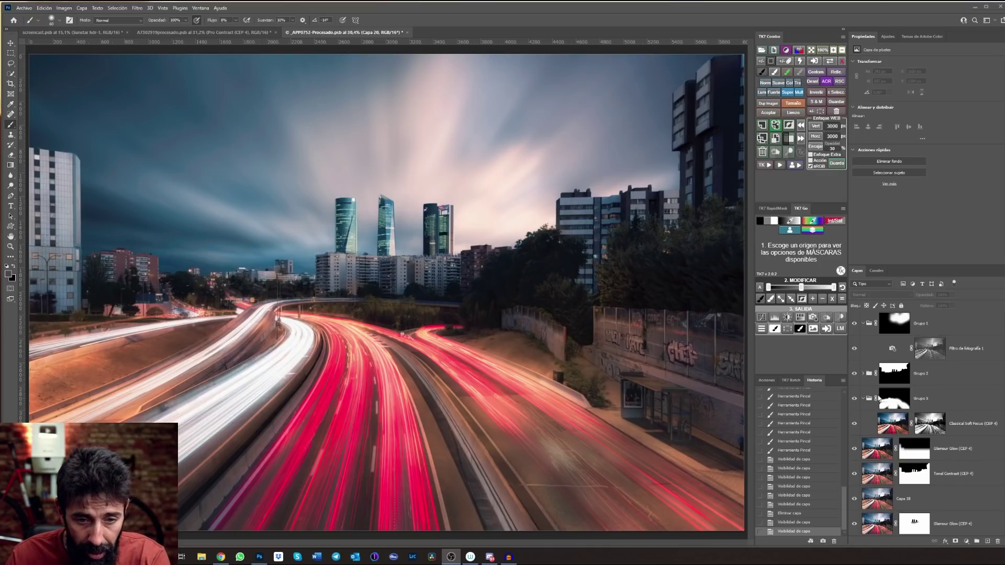
scroll(885, 399, up, 3)
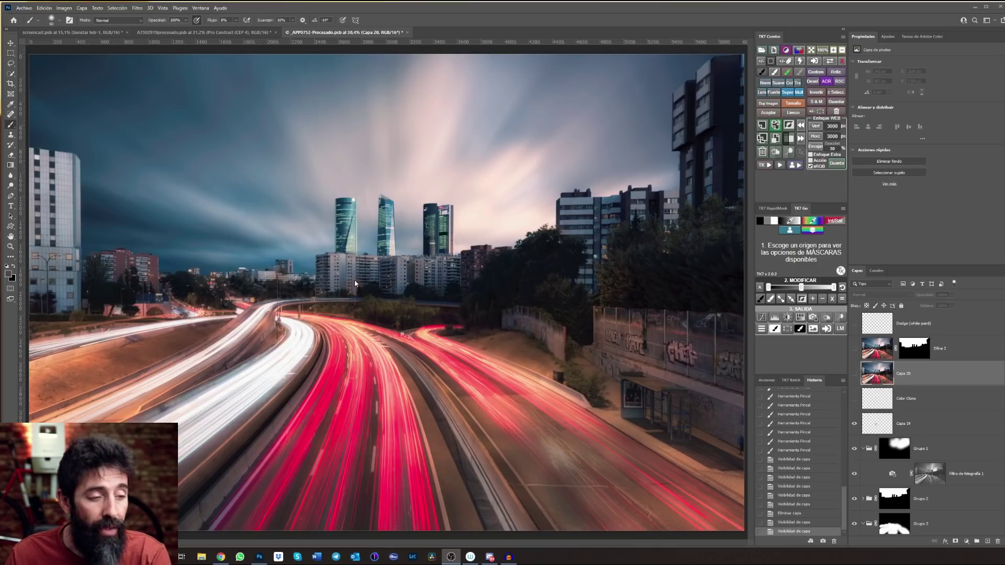
scroll(917, 458, down, 4)
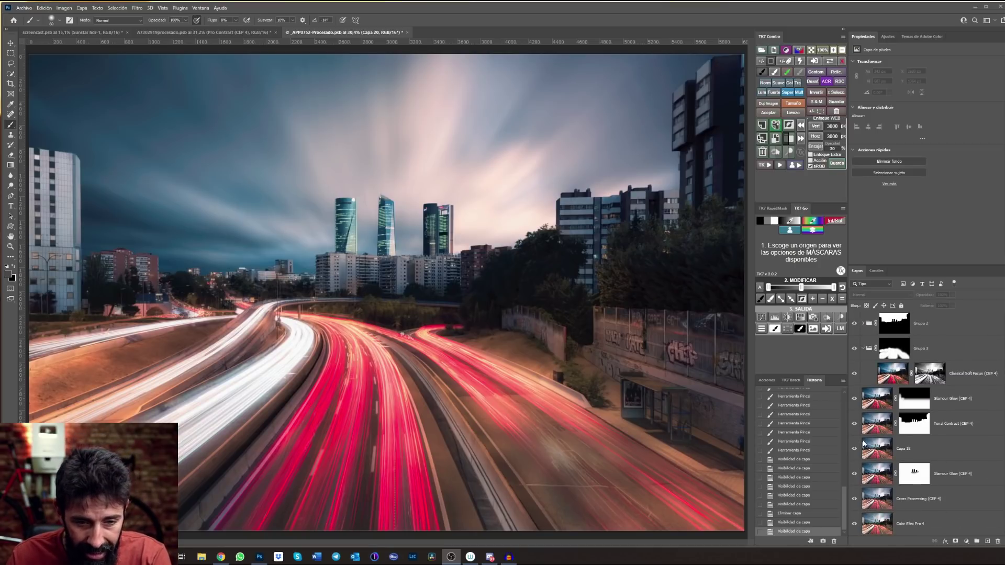
scroll(864, 444, up, 1)
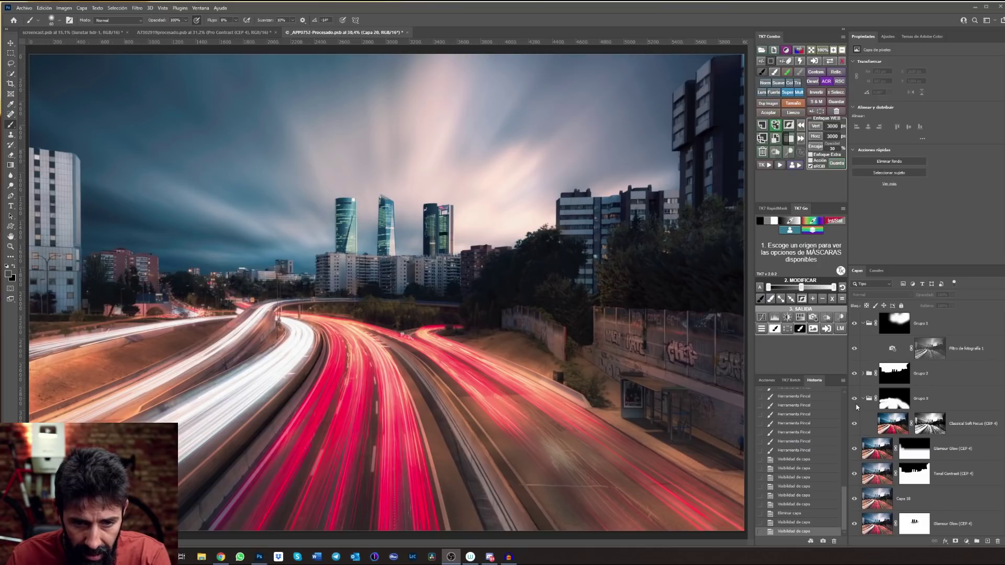
scroll(863, 434, down, 3)
alt+click(855, 473)
scroll(891, 445, down, 3)
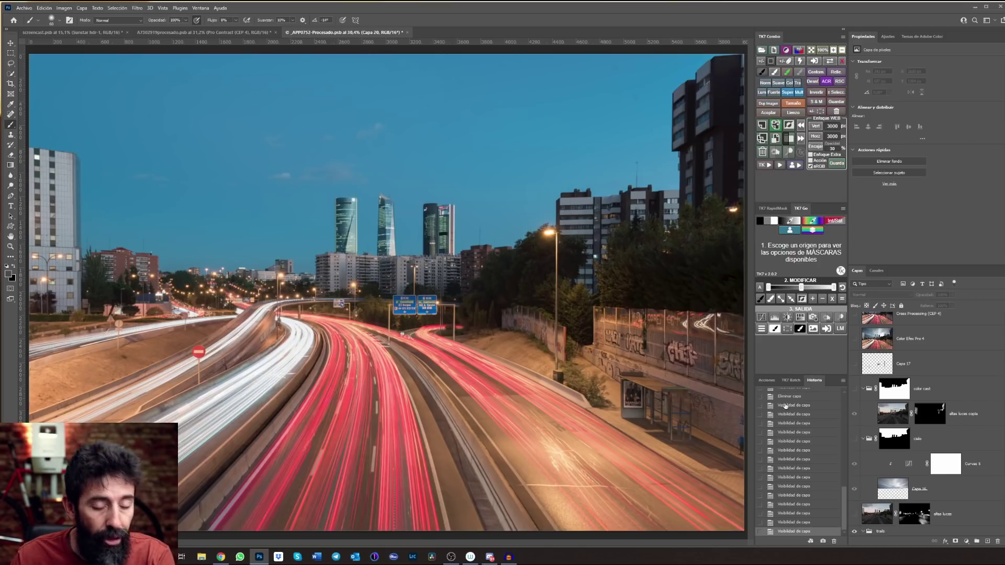
Turn Capa 17, altas luces, the grading layers and Grupo 1 back on to restore the streaked sky.
click(855, 365)
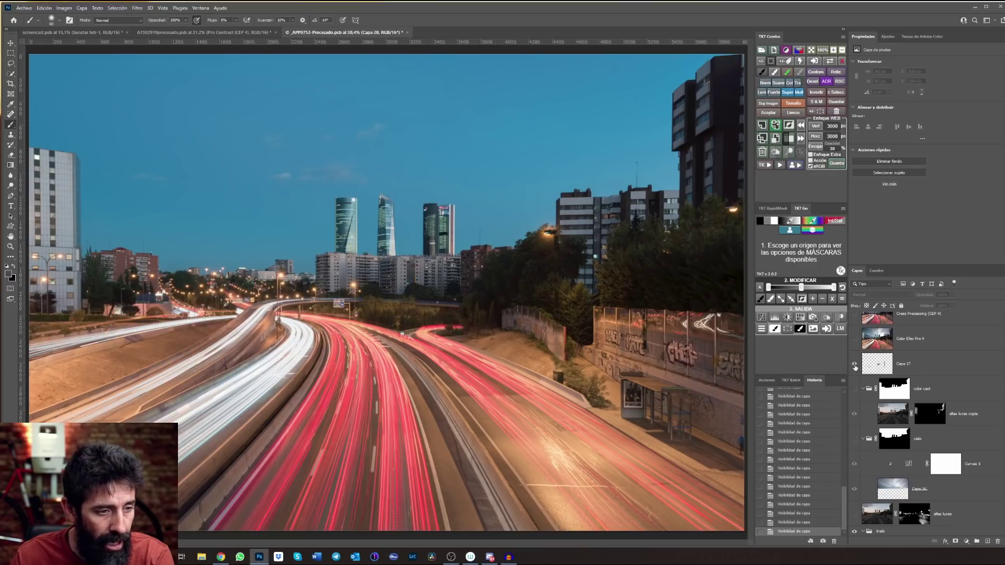
click(854, 514)
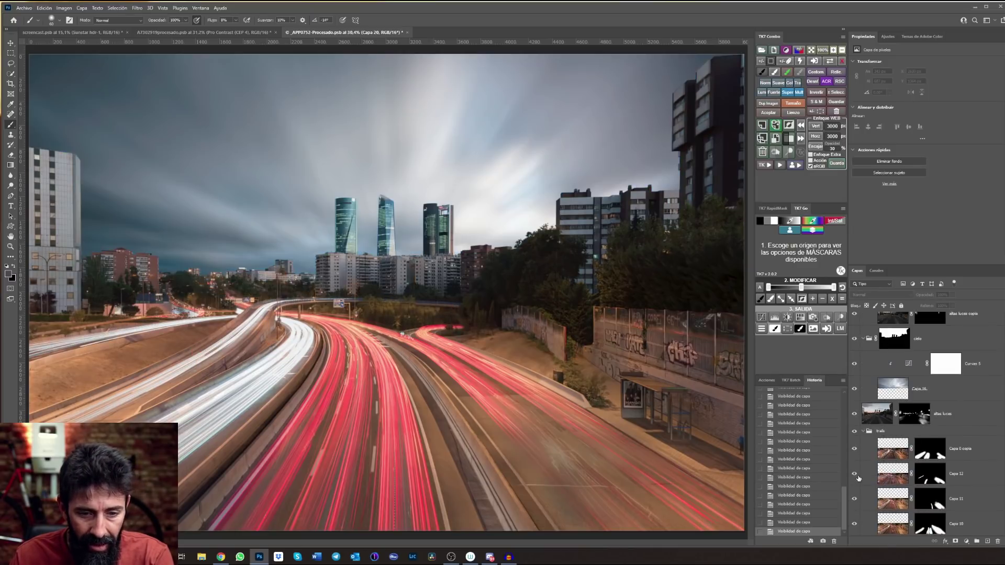
scroll(890, 374, up, 1)
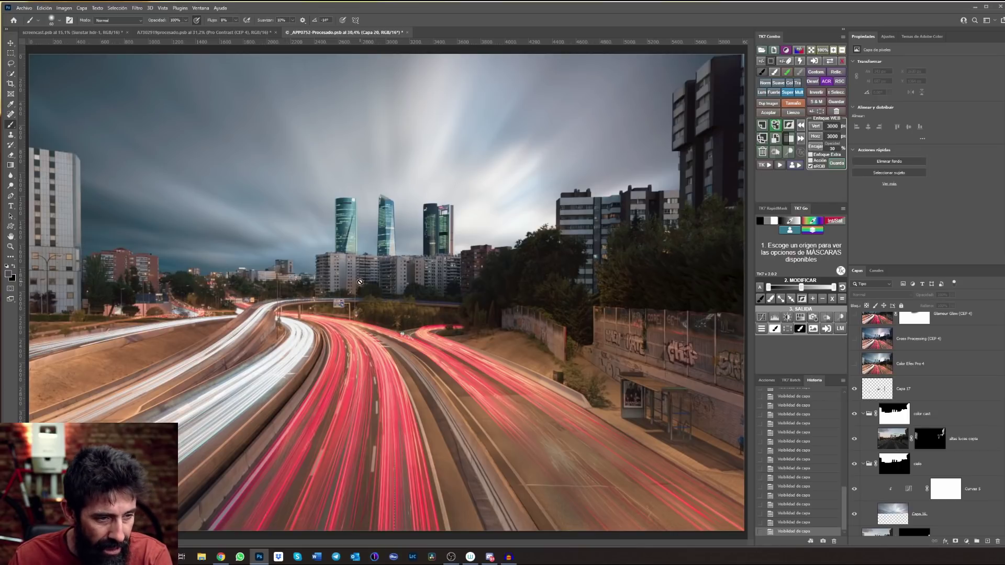
scroll(891, 387, up, 1)
scroll(874, 395, up, 1)
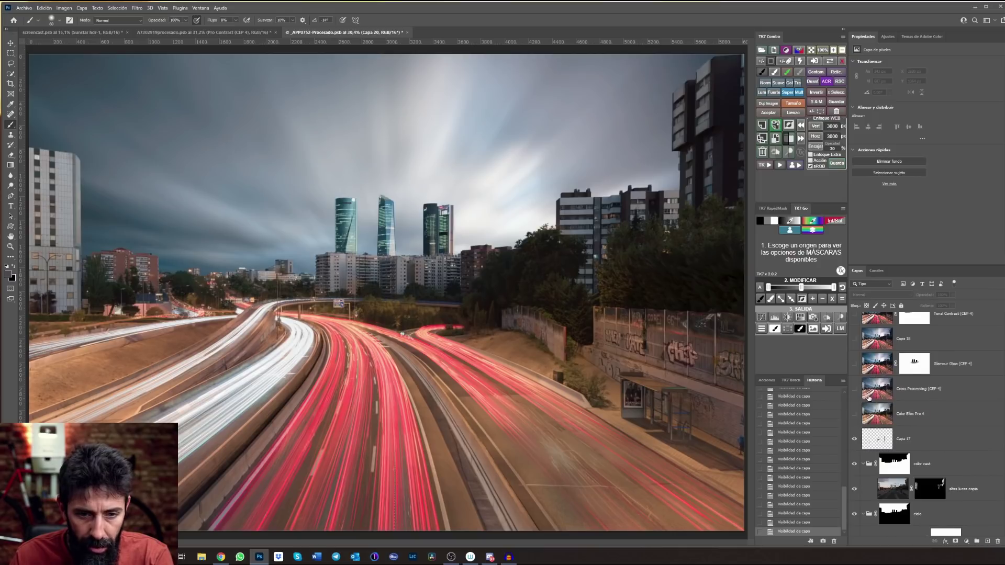
click(855, 316)
scroll(855, 388, up, 8)
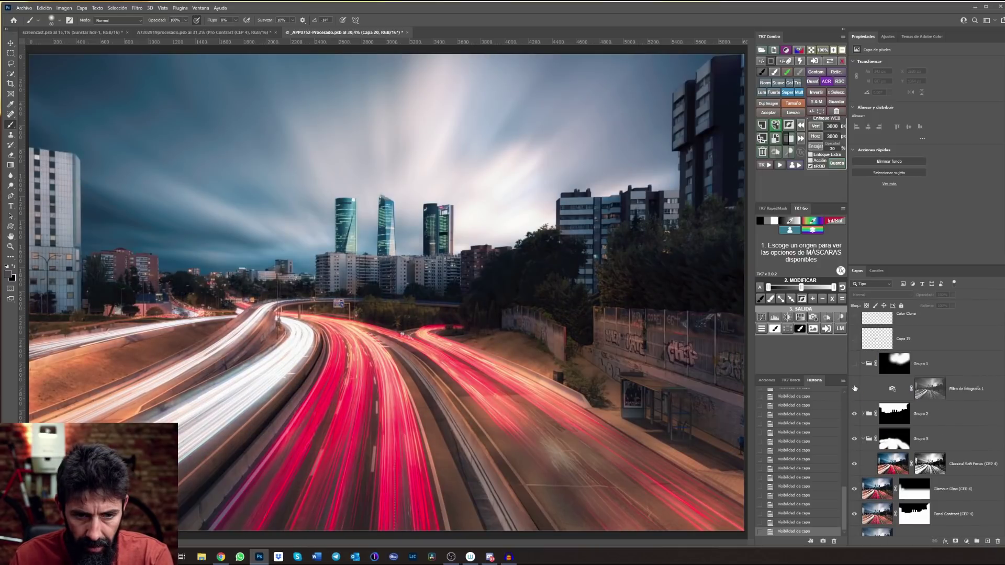
click(855, 363)
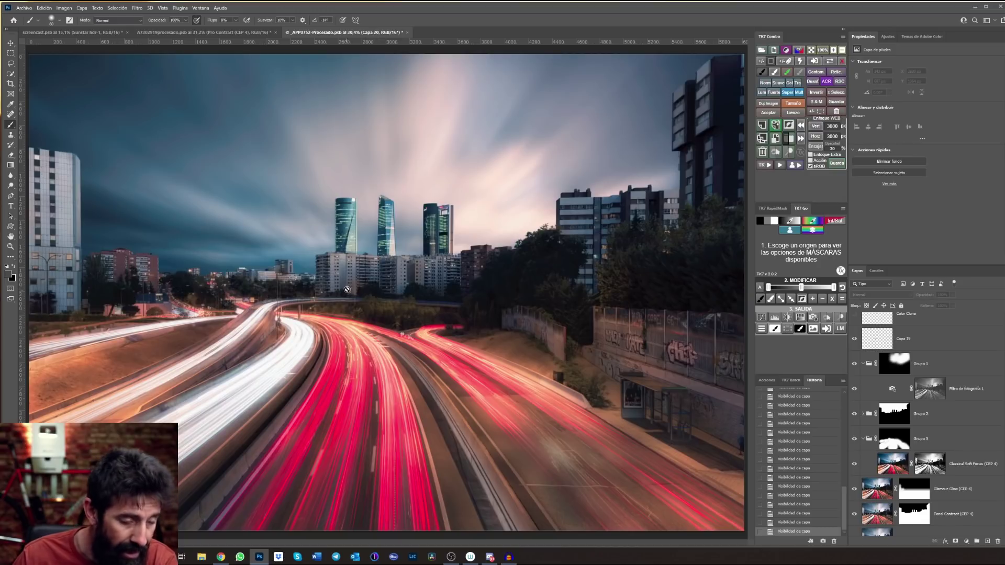
Zoom to 203% on the apartment blocks and bridge, and make the Color Clone layer active.
key(z)
click(366, 288)
drag(368, 288, 392, 284)
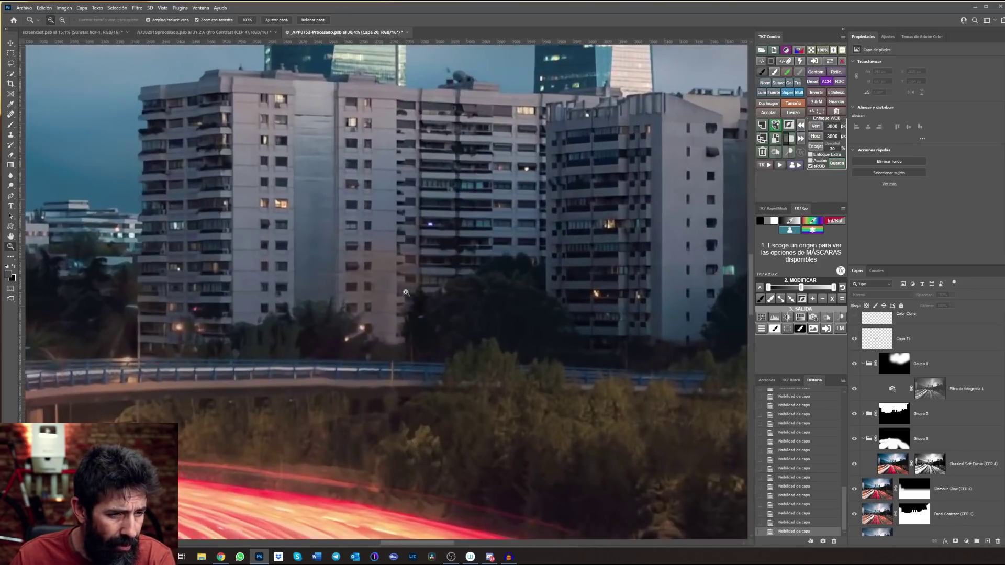
key(b)
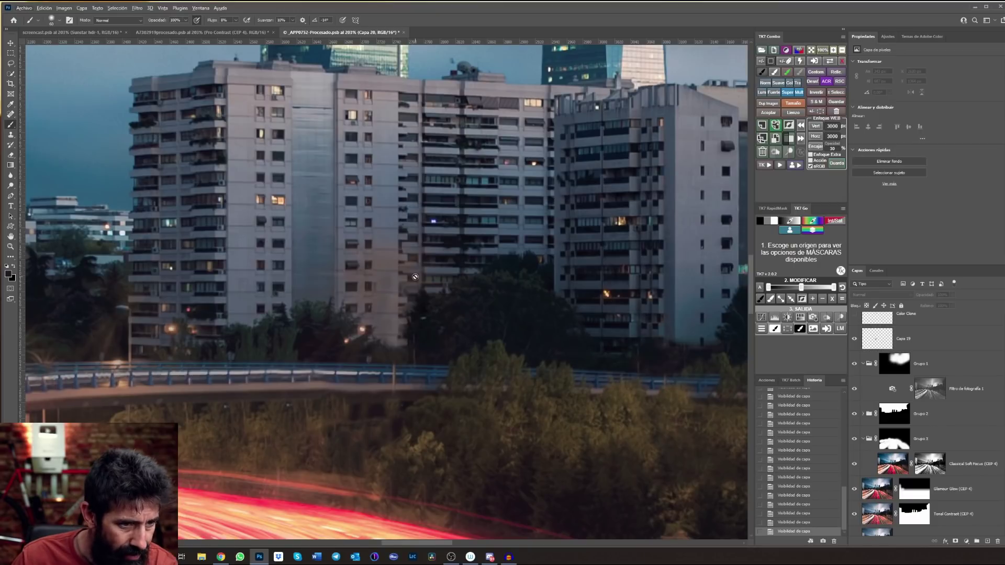
drag(167, 264, 477, 314)
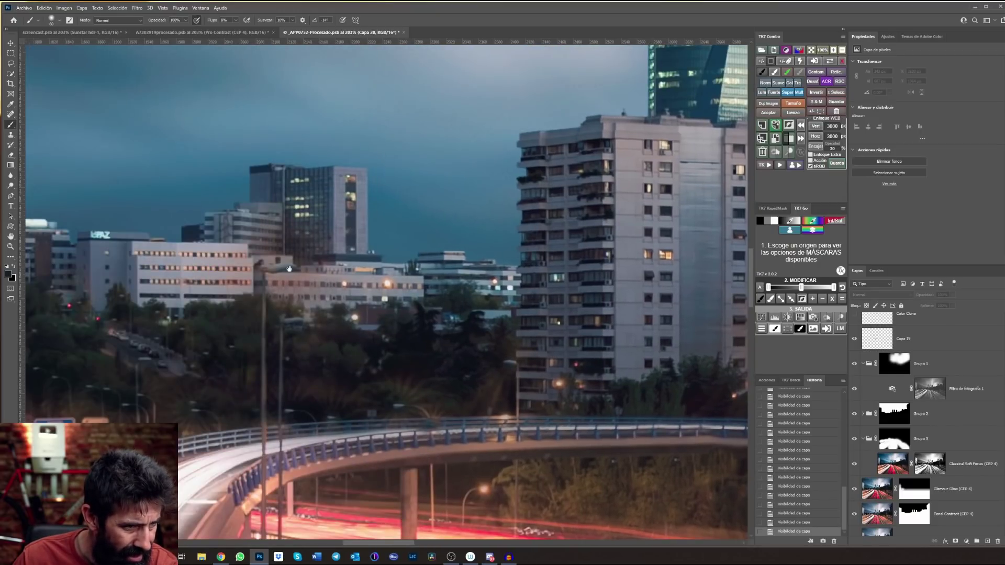
drag(261, 298, 504, 314)
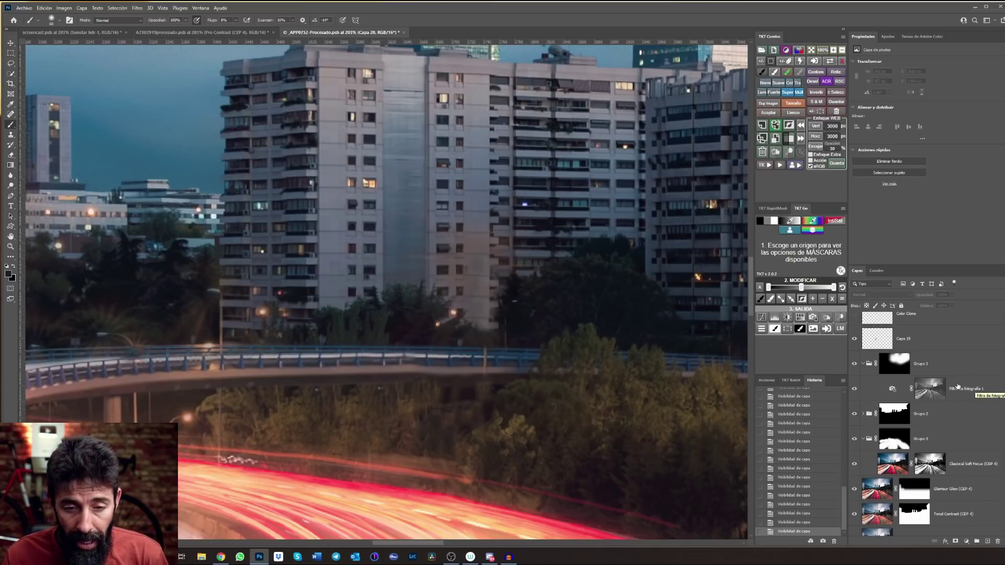
scroll(961, 398, up, 2)
key(alt+bracketleft)
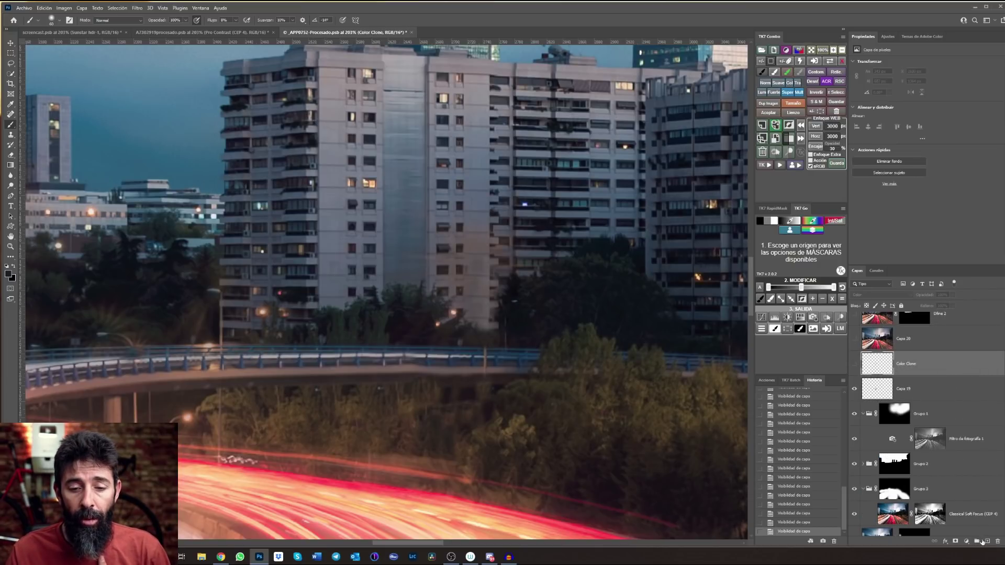
Add a new layer above Color Clone set to Color blend mode, and show the TK7 colour actions.
click(987, 543)
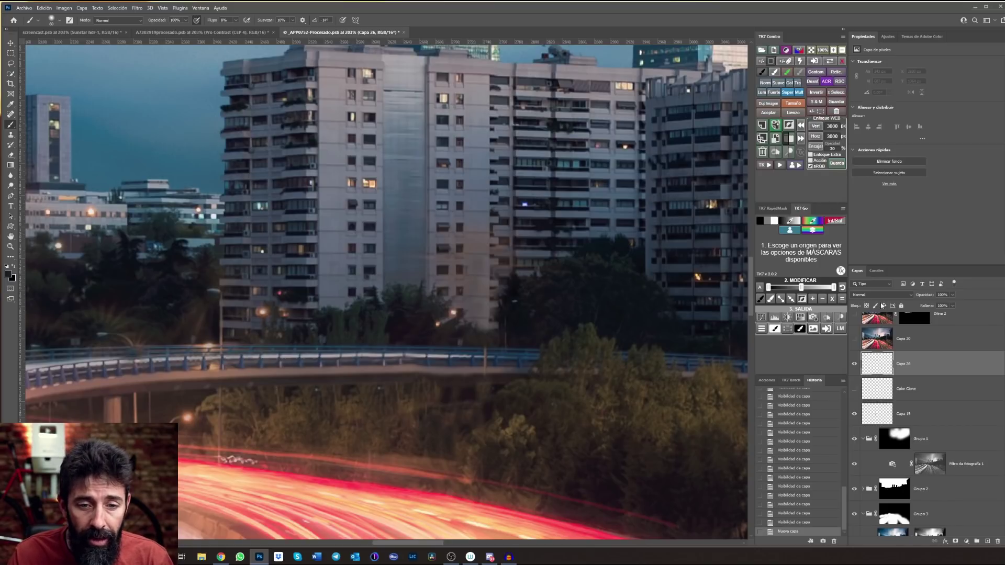
click(882, 295)
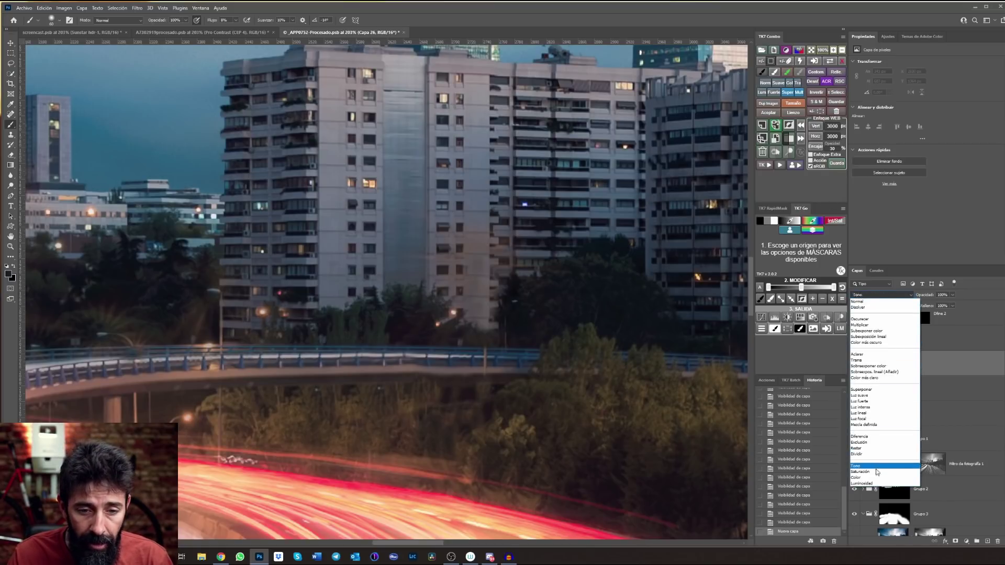
click(876, 478)
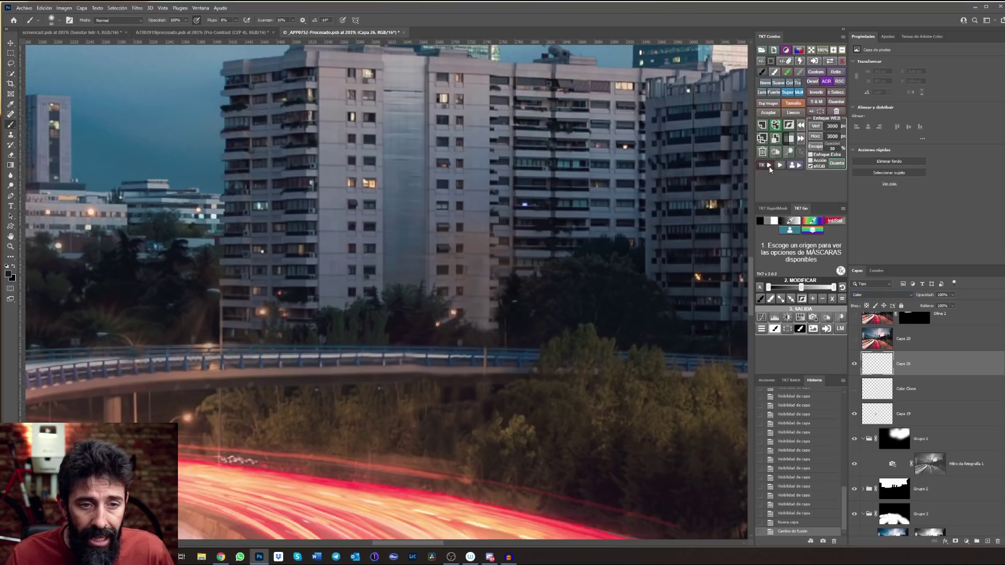
click(769, 166)
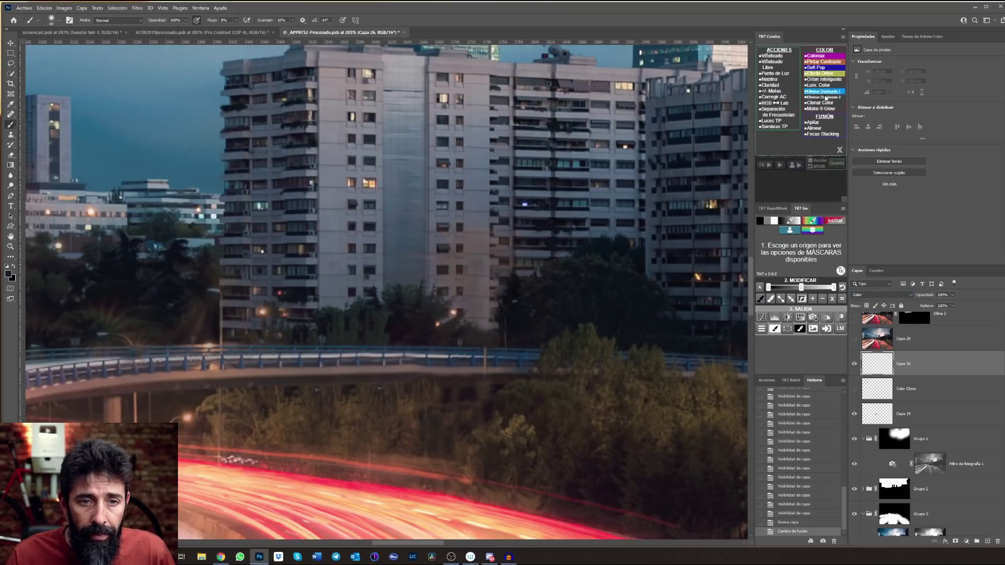
Run the Color Clone action and paint cloned colour over the apartment facades, first small then larger brush.
click(824, 104)
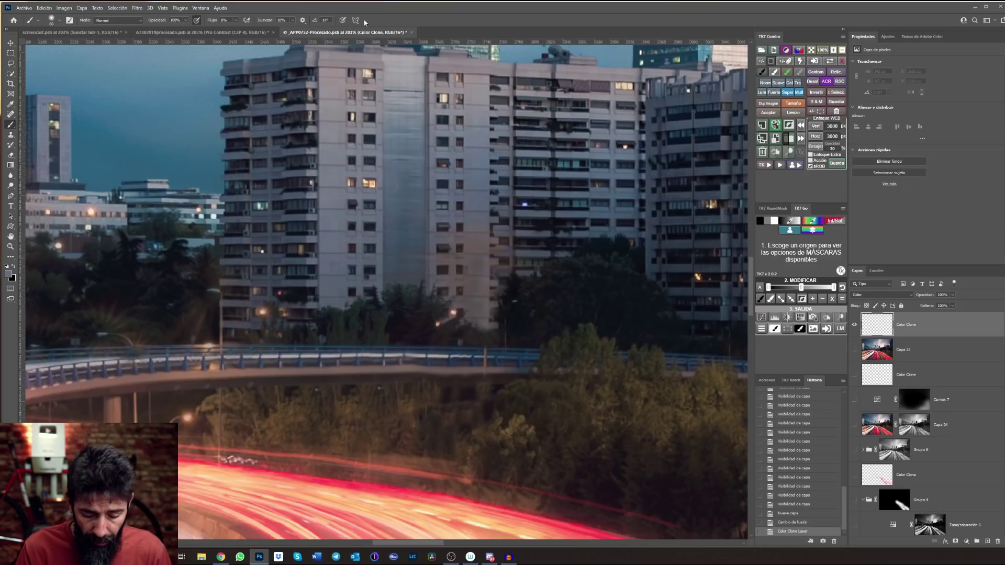
drag(460, 265, 450, 265)
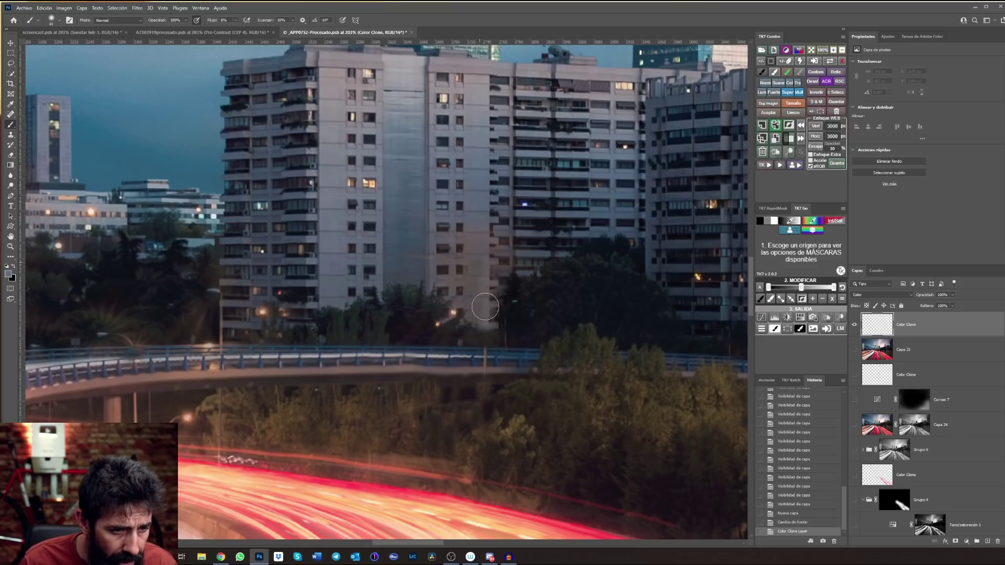
mouse_move(477, 273)
mouse_down()
mouse_move(469, 246)
mouse_move(449, 239)
mouse_move(470, 257)
mouse_up()
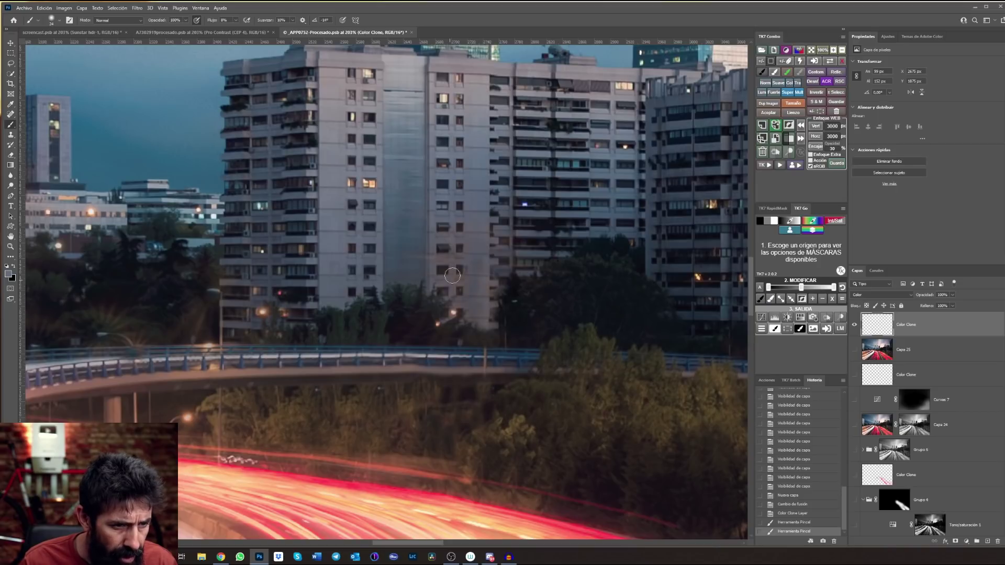
drag(446, 259, 442, 258)
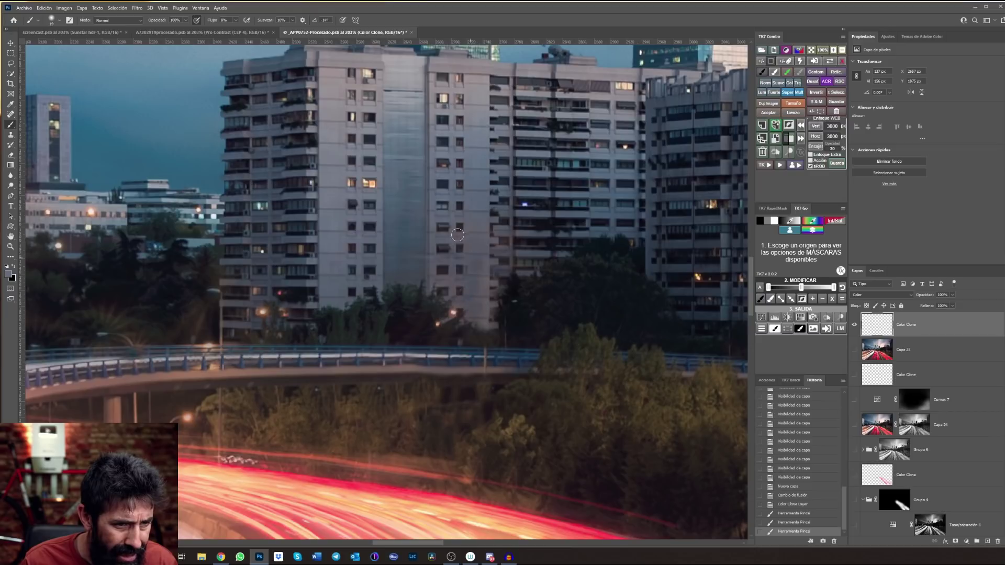
drag(478, 269, 472, 270)
key(bracketright)
key(bracketright)
key(bracketright)
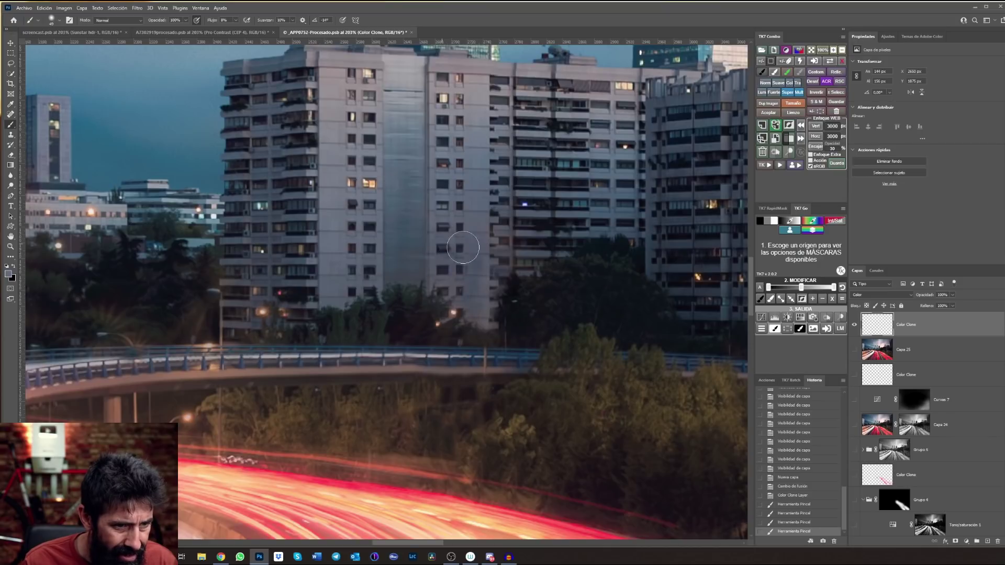
drag(446, 298, 481, 291)
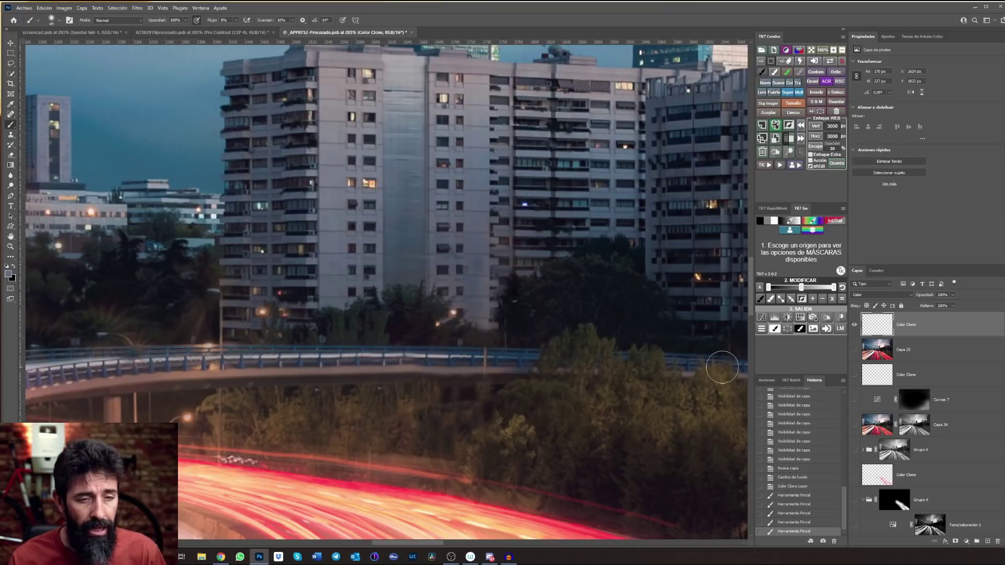
Toggle the Color Clone layer off and on to compare, then pan to the left-hand buildings.
click(856, 327)
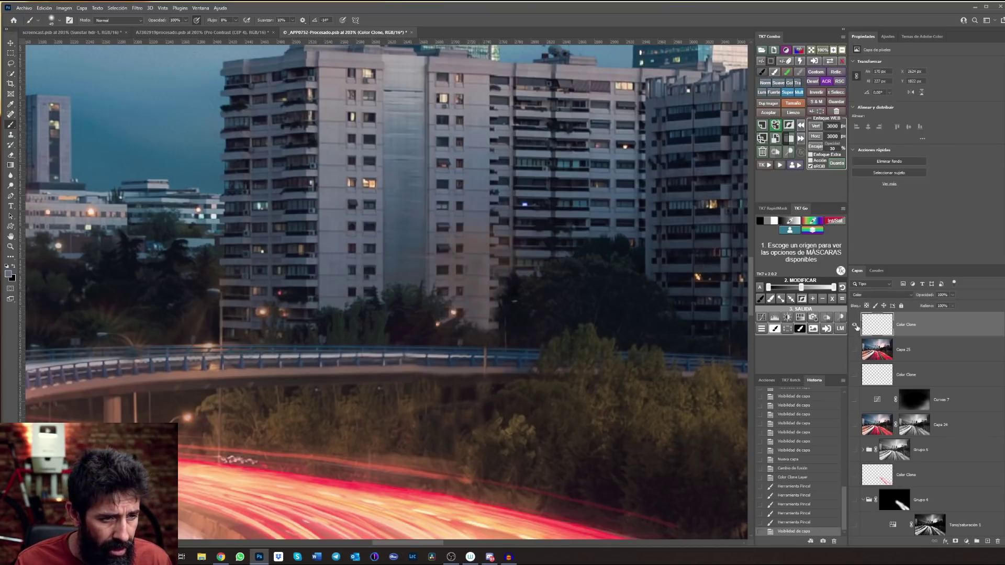
click(856, 327)
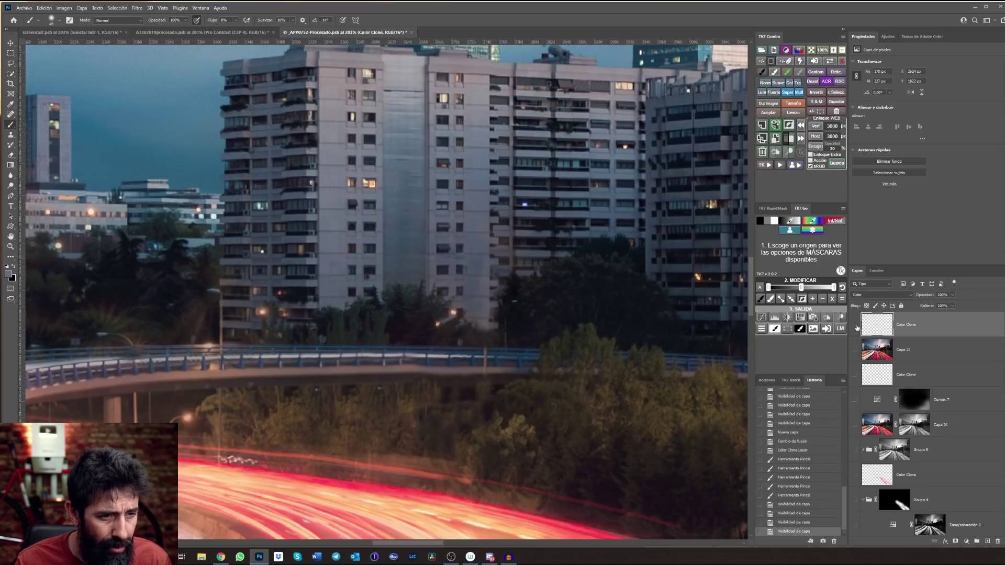
click(857, 327)
click(857, 328)
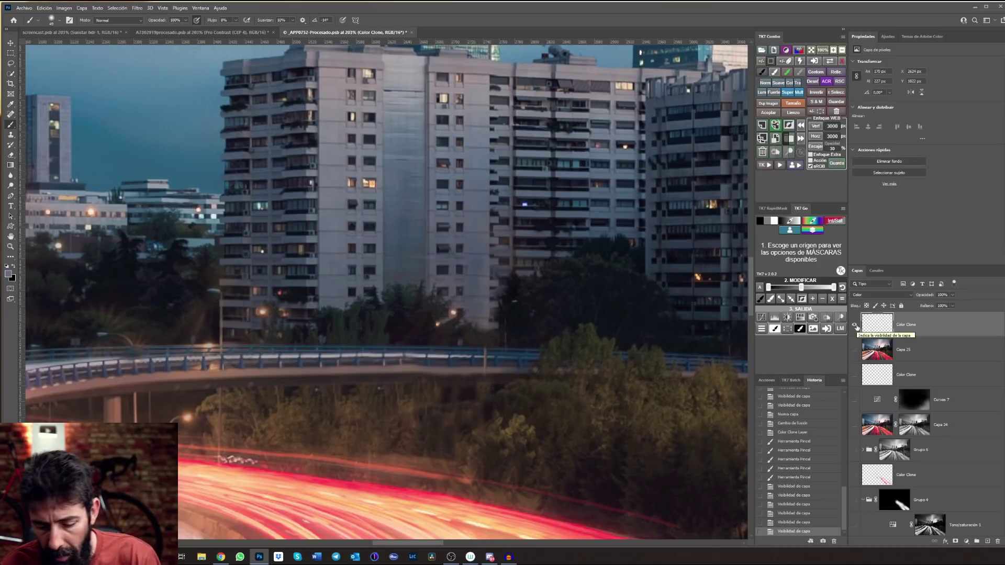
drag(52, 199, 489, 293)
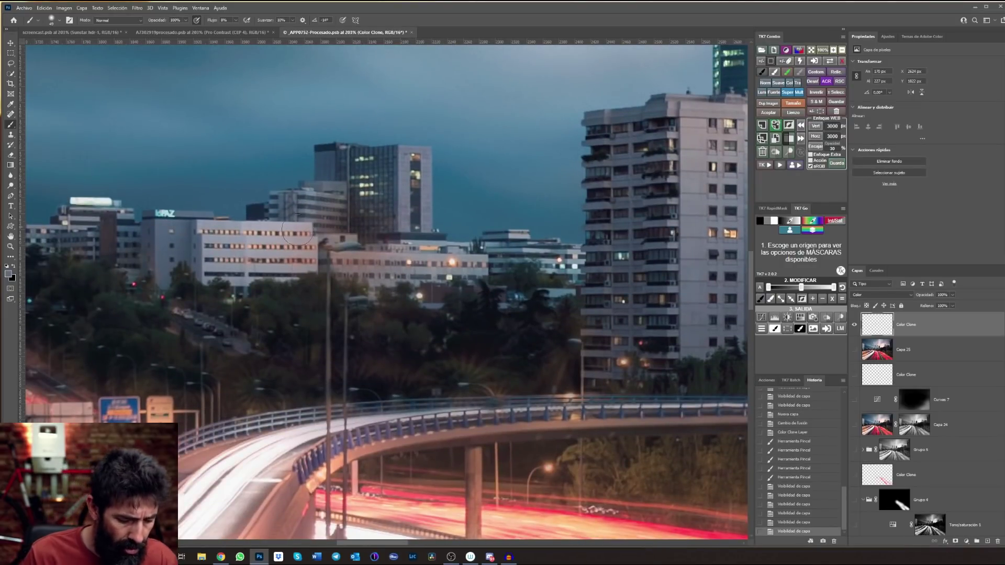
Zoom to 316% on the low office block and colour-clone its facade with a smaller brush.
key(z)
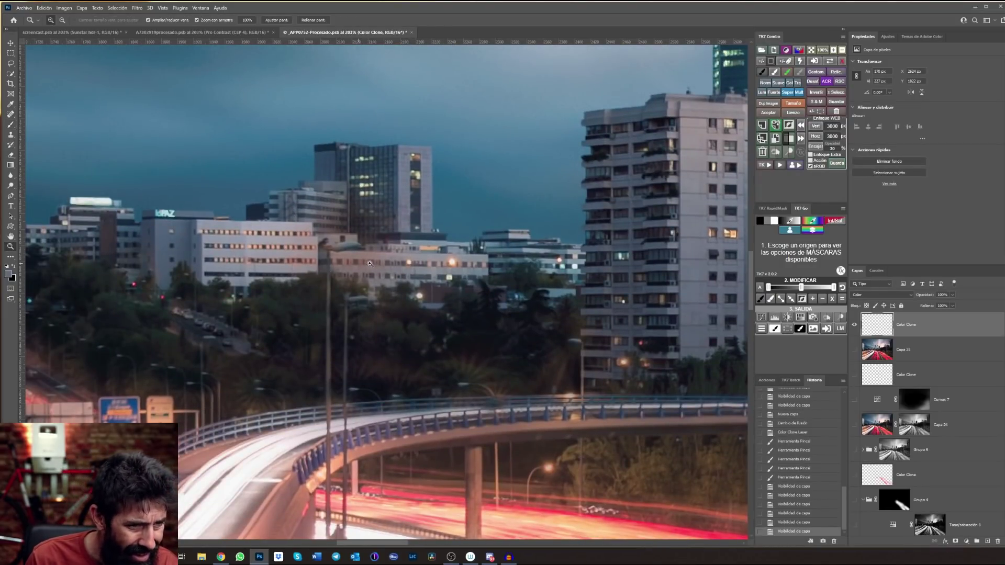
drag(370, 263, 454, 259)
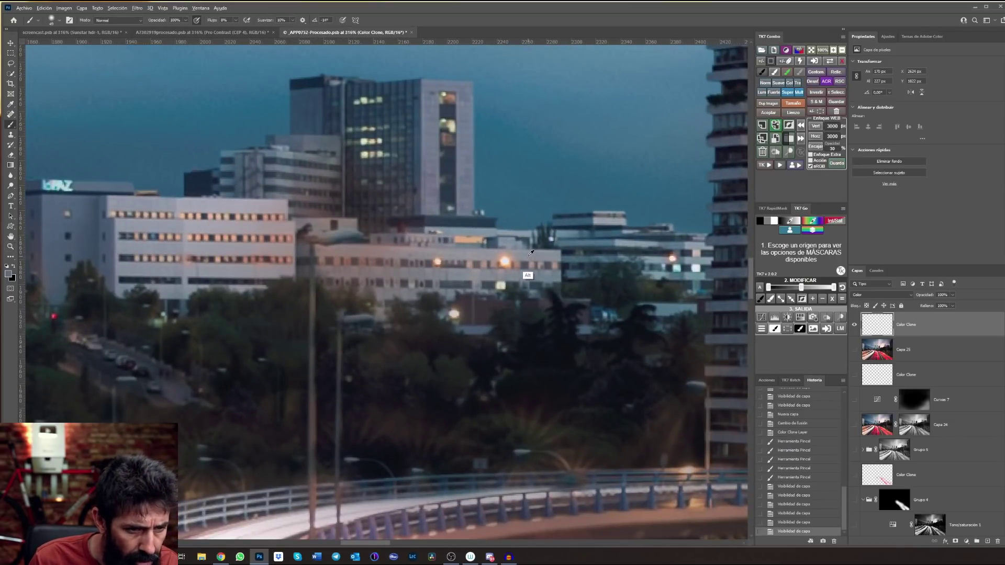
alt+right_click(395, 256)
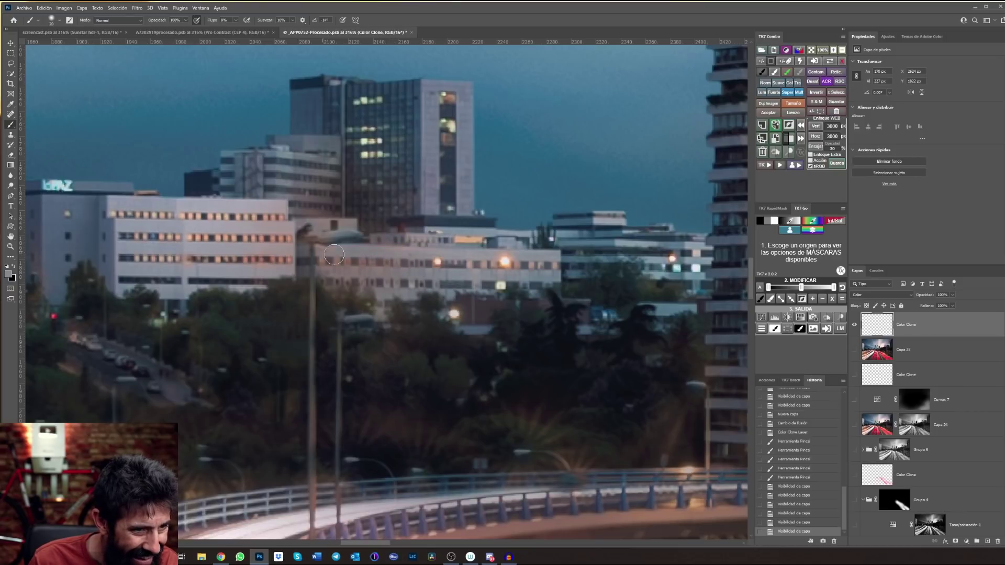
drag(334, 254, 352, 273)
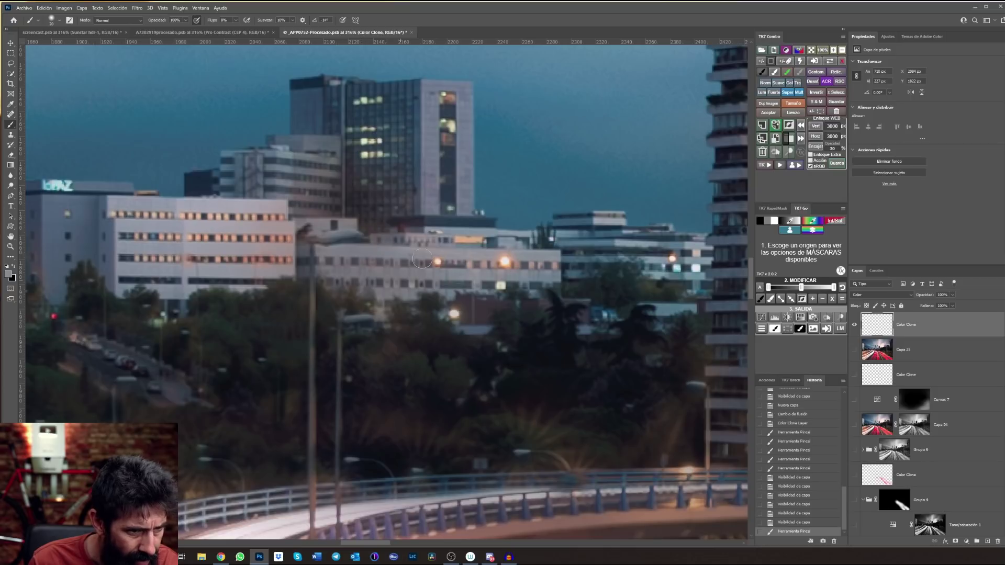
drag(423, 259, 435, 304)
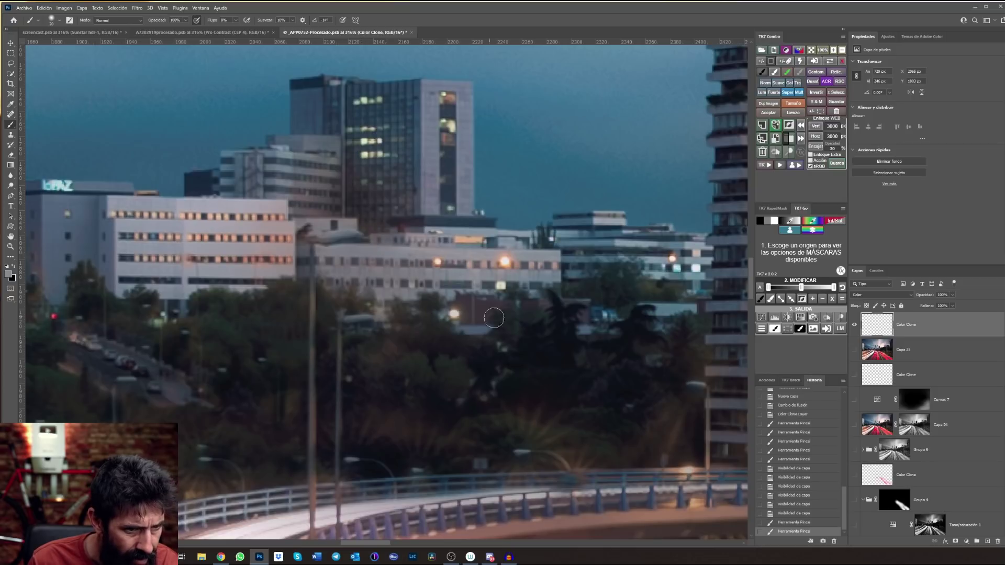
Toggle the Color Clone layer to compare, then fit the whole Madrid photo on screen.
click(855, 327)
click(855, 327)
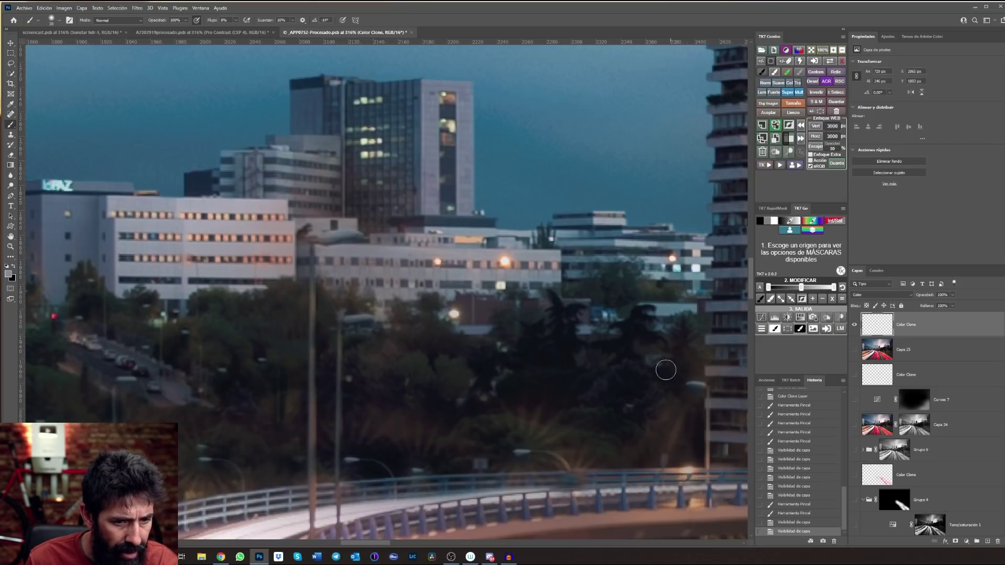
drag(666, 364, 392, 262)
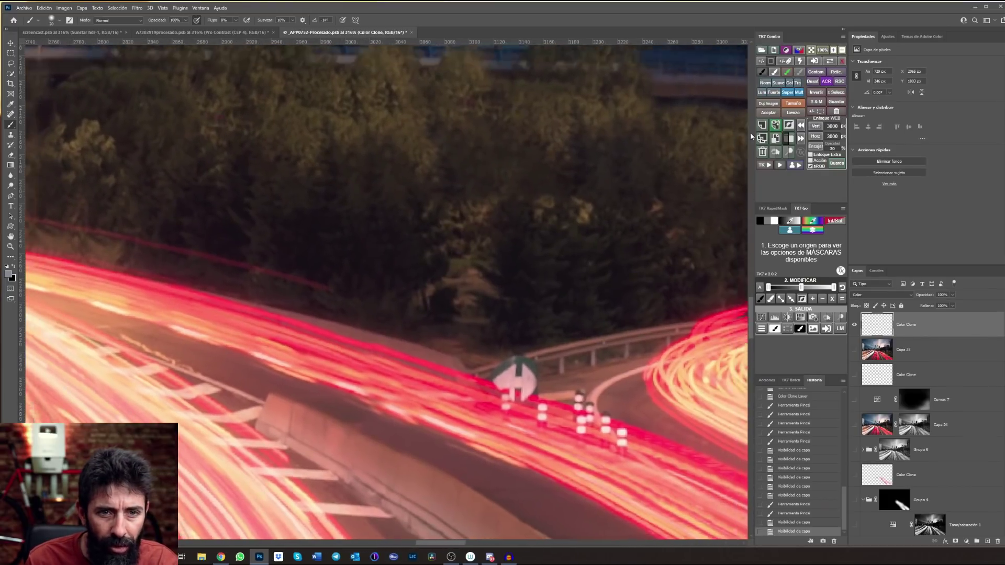
key(ctrl+0)
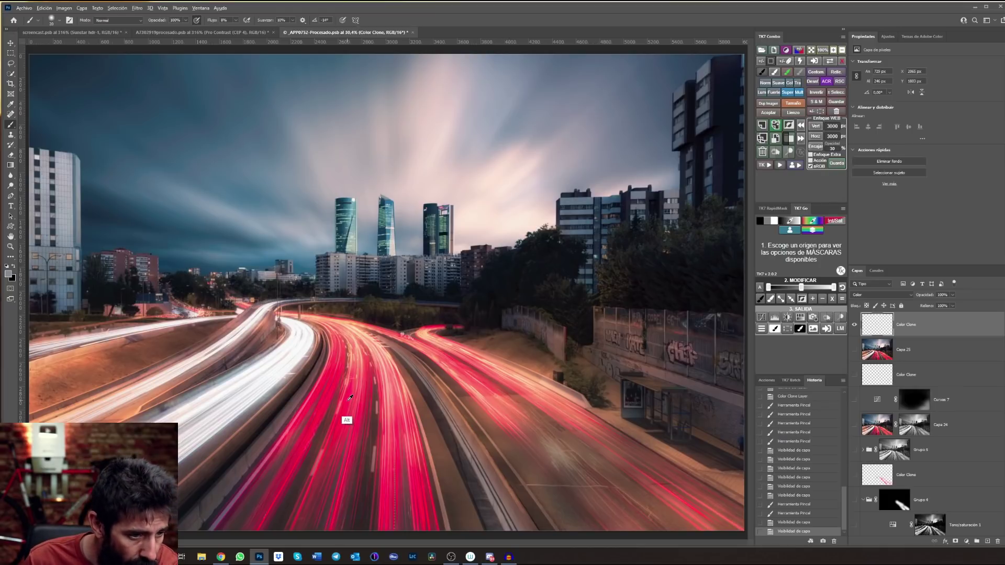
Enlarge the brush to 128 px and paint Color Clone strokes along the right-hand red light trails.
drag(455, 372, 461, 369)
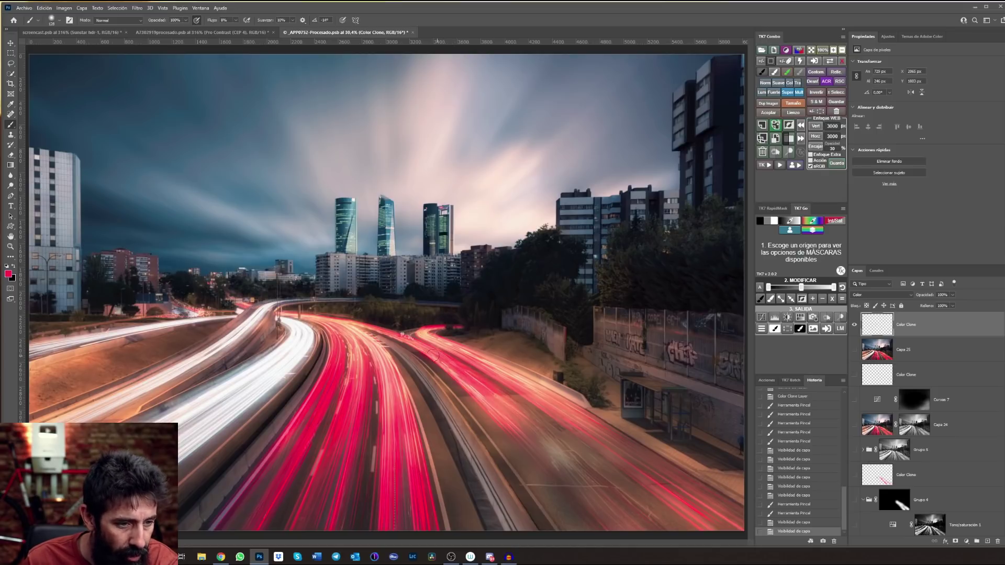
mouse_move(495, 401)
mouse_down()
mouse_move(508, 411)
mouse_move(500, 409)
mouse_move(540, 395)
mouse_up()
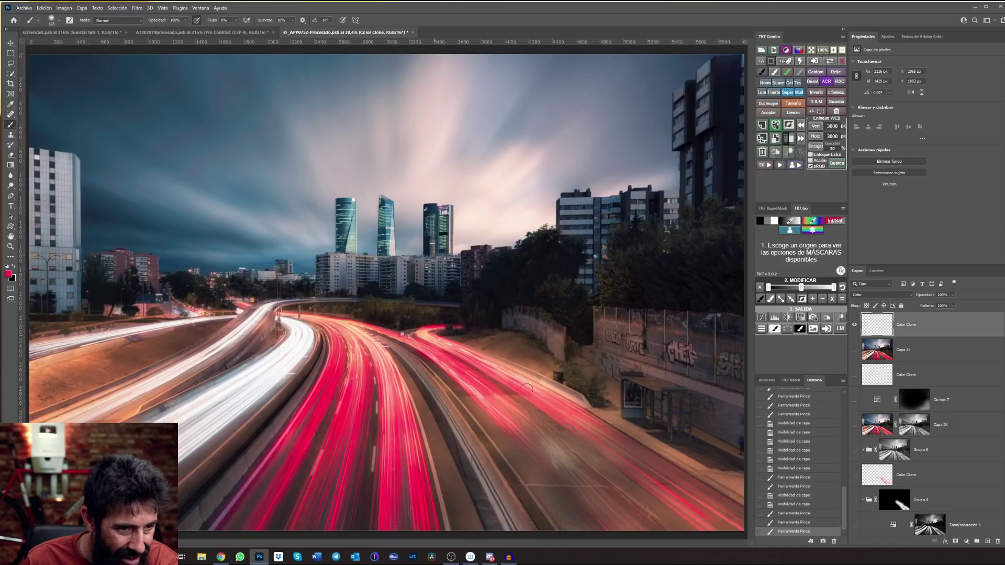
drag(527, 390, 542, 405)
drag(477, 369, 486, 396)
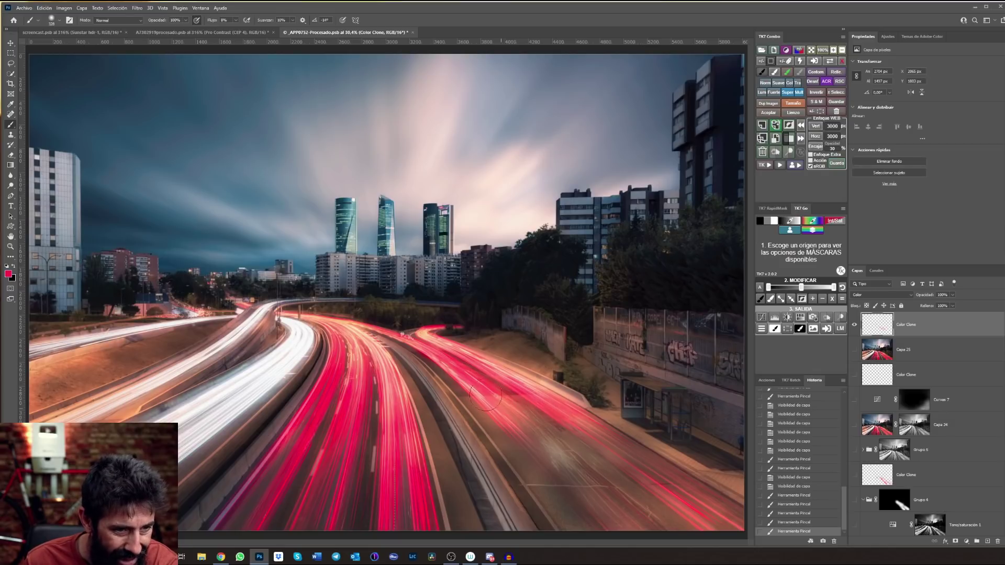
mouse_move(456, 363)
mouse_down()
mouse_move(495, 412)
mouse_move(555, 411)
mouse_move(600, 428)
mouse_up()
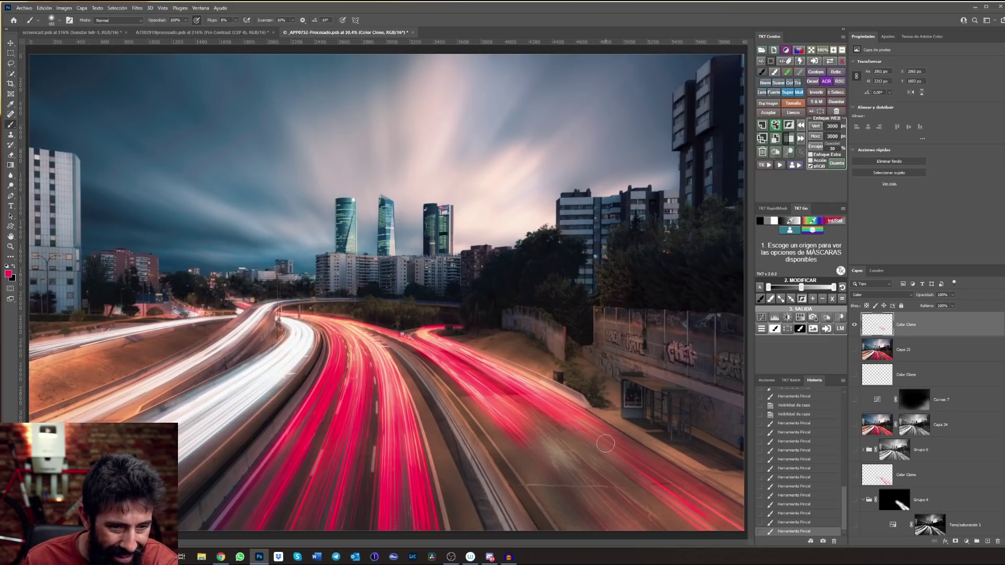
drag(606, 444, 578, 425)
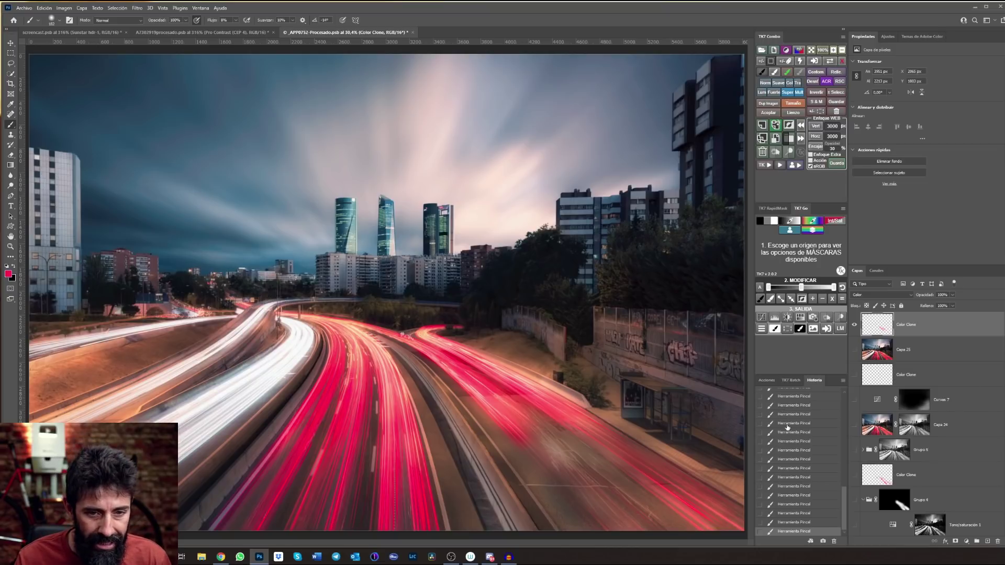
Toggle the Color Clone layer off and on to compare the light-trail retouch with the original.
click(855, 325)
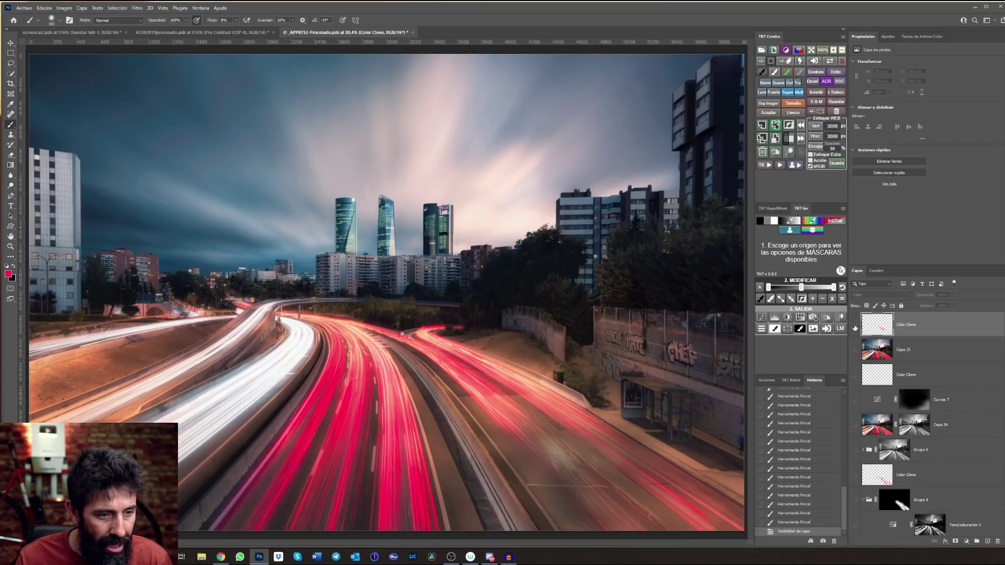
click(855, 325)
click(855, 326)
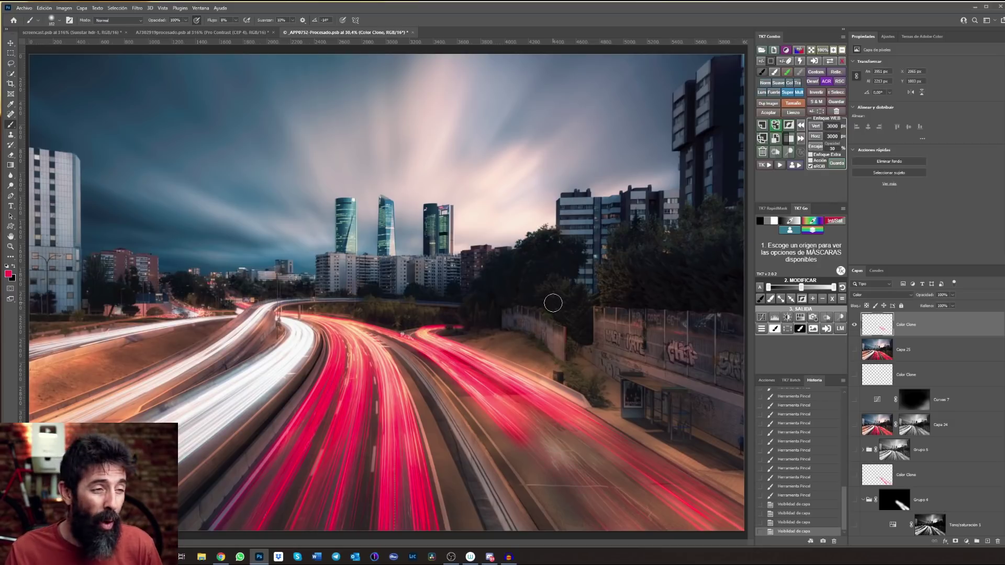
Switch to the A7302919procesado valley photo, fit it on screen, and zoom to 209% on the dead trunk.
click(202, 32)
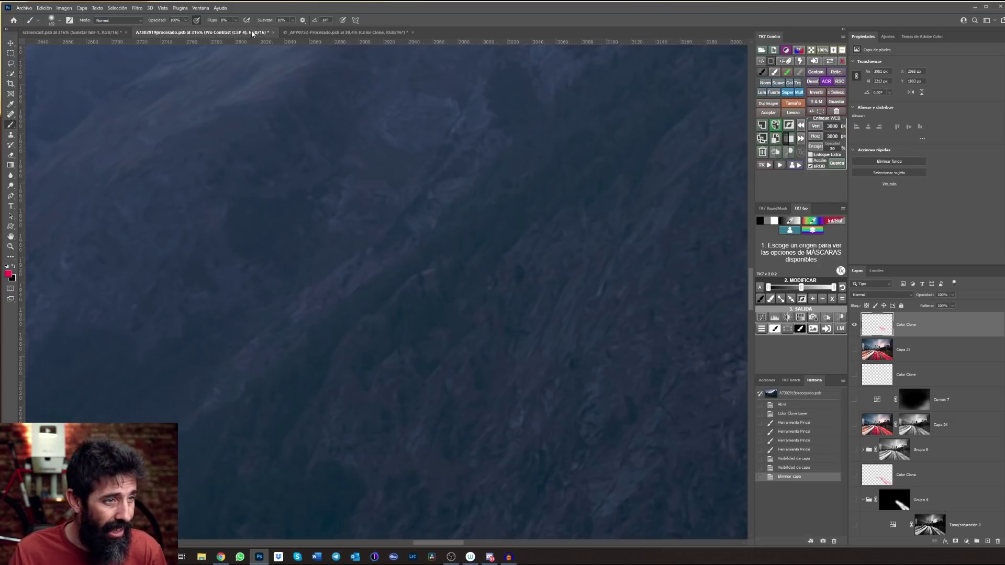
click(812, 55)
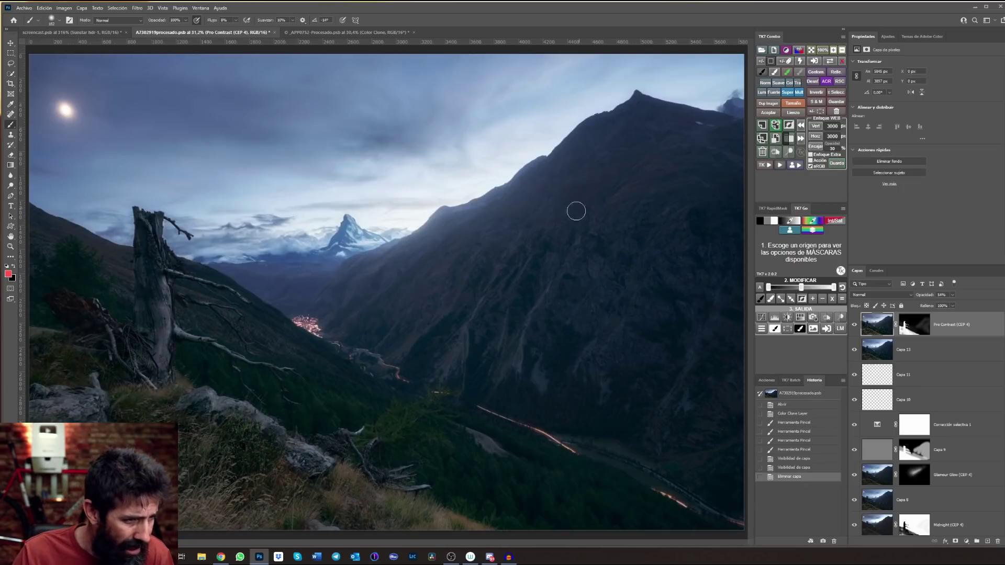
key(z)
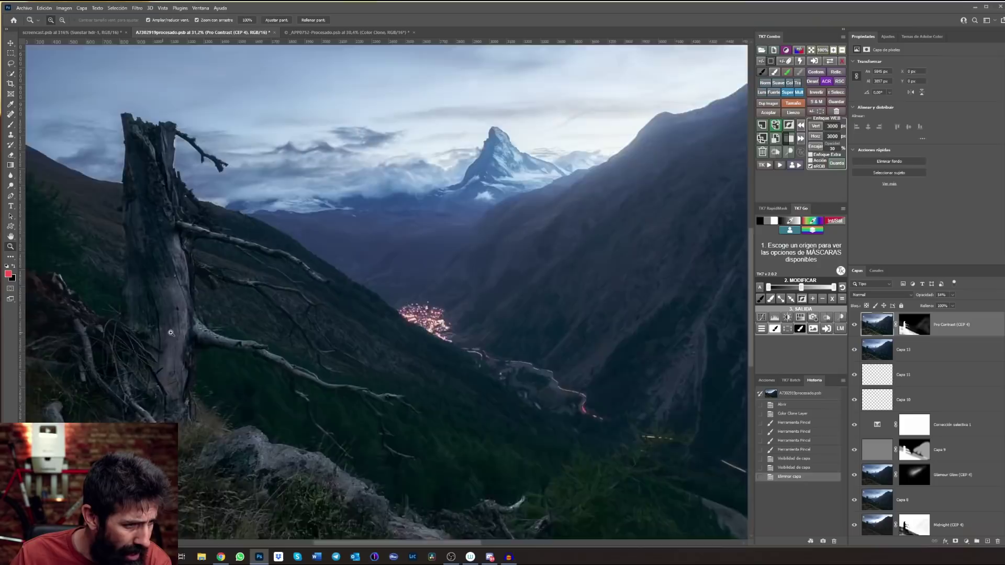
mouse_move(150, 332)
mouse_down()
mouse_move(287, 279)
mouse_move(348, 272)
mouse_up()
key(b)
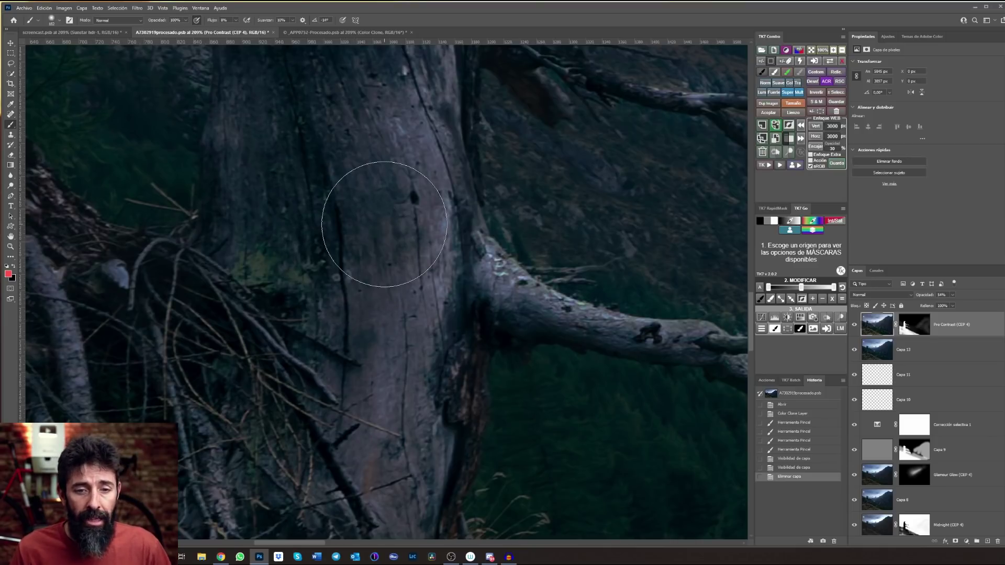
Add a TK7 Color Clone layer and paint over the dead tree trunk with a 143 px brush.
click(767, 165)
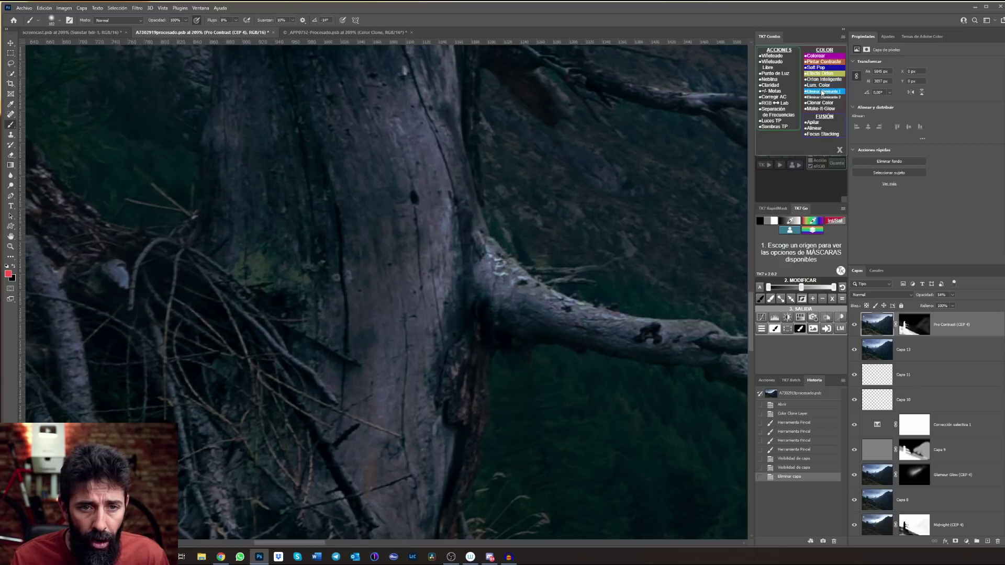
click(820, 103)
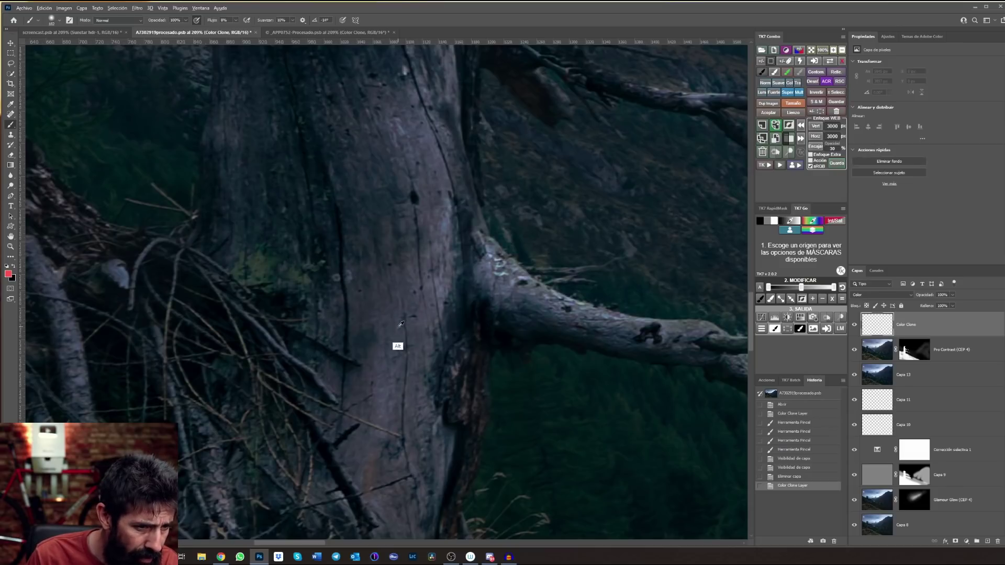
mouse_move(294, 266)
mouse_down()
mouse_move(258, 282)
mouse_move(253, 271)
mouse_up()
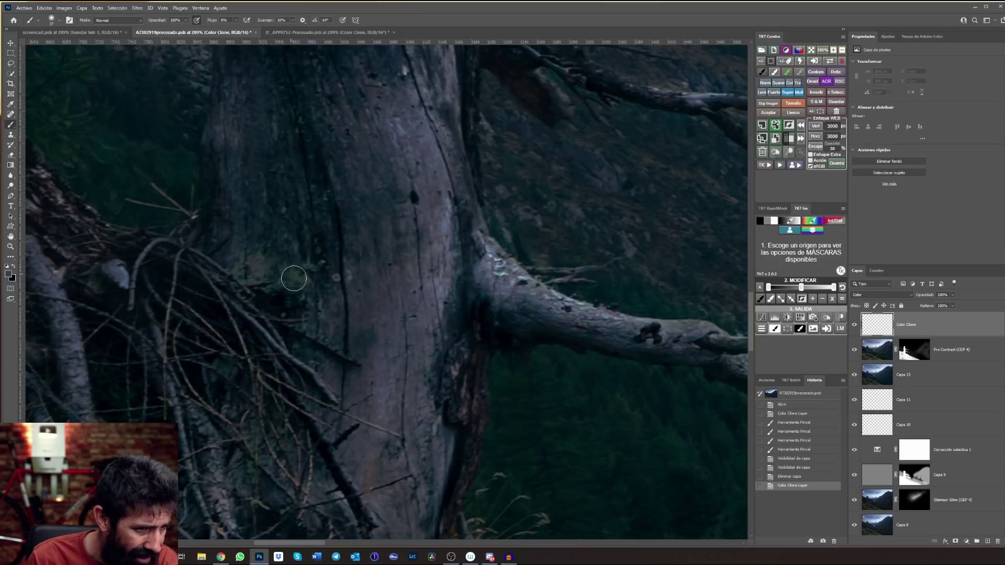
drag(311, 274, 298, 271)
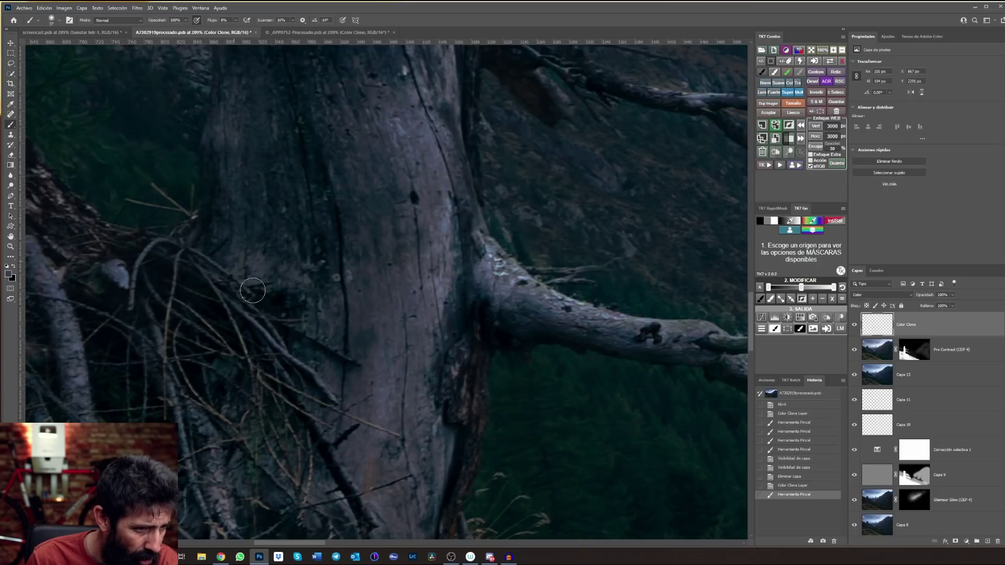
drag(304, 339, 456, 313)
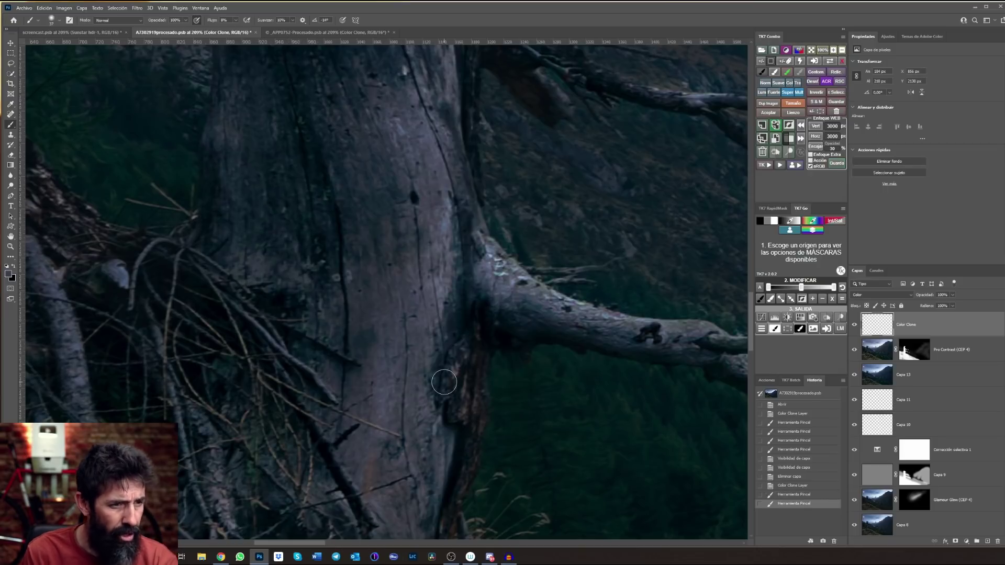
Toggle the Color Clone layer to compare, fit the photo on screen, then switch to screencast.psb.
click(855, 326)
click(855, 325)
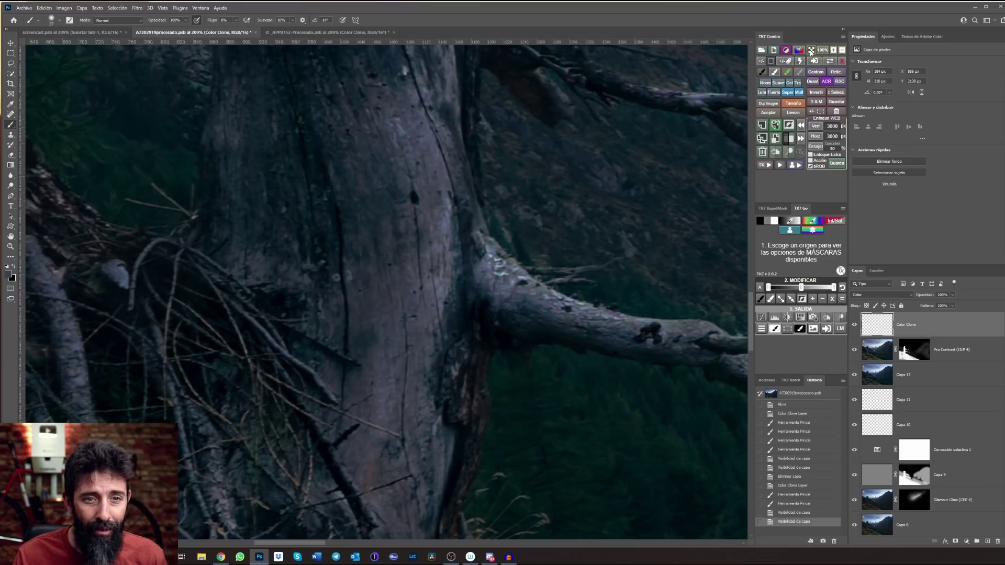
click(811, 51)
click(78, 32)
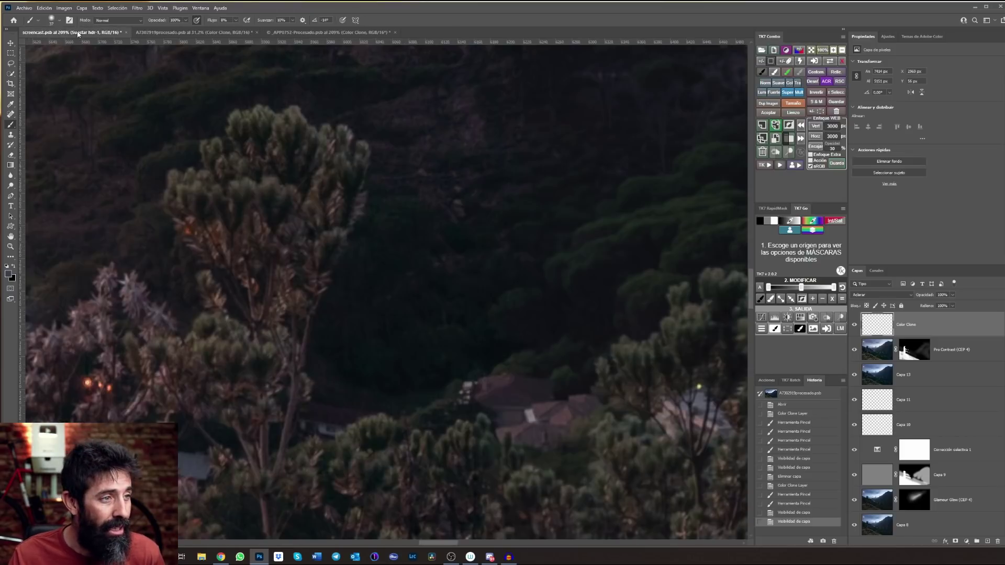
click(812, 52)
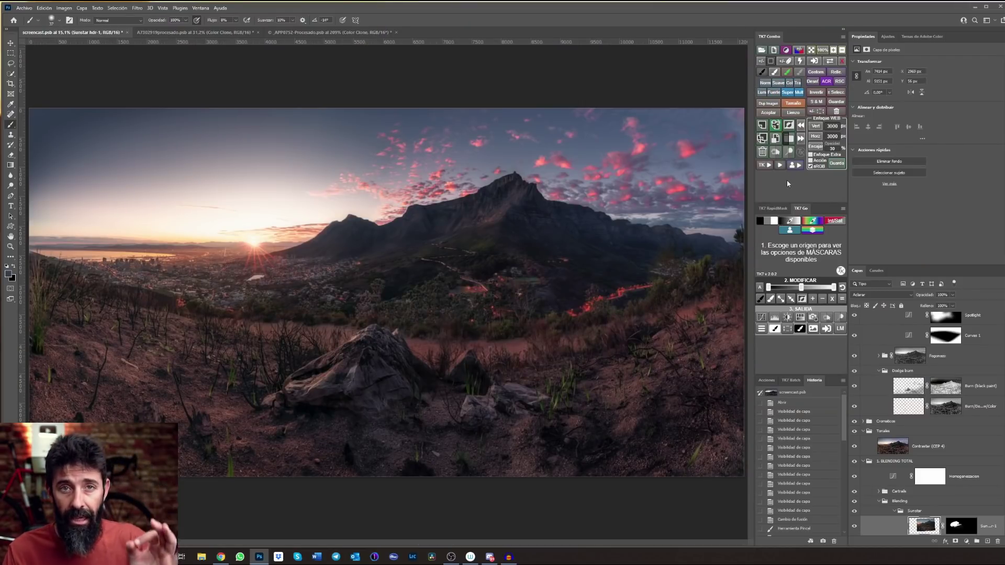
scroll(892, 404, down, 5)
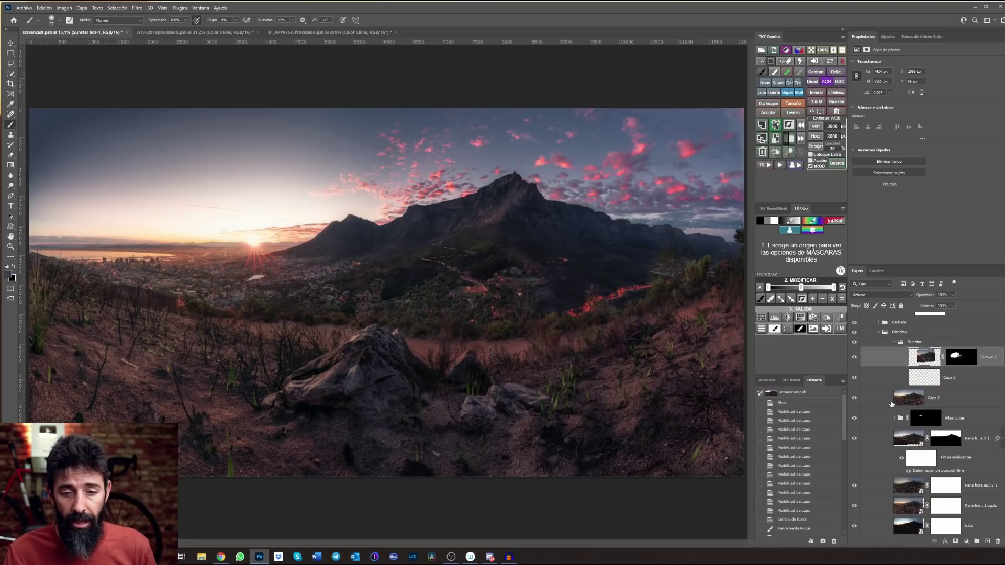
alt+click(854, 528)
alt+click(854, 527)
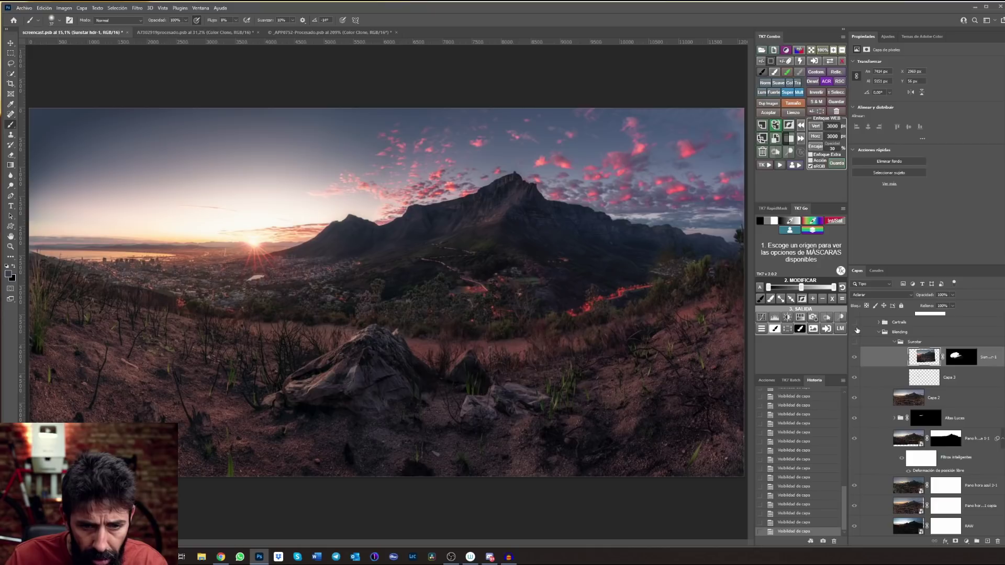
Toggle the Sunstar layer's visibility to compare, leaving it showing.
alt+click(862, 340)
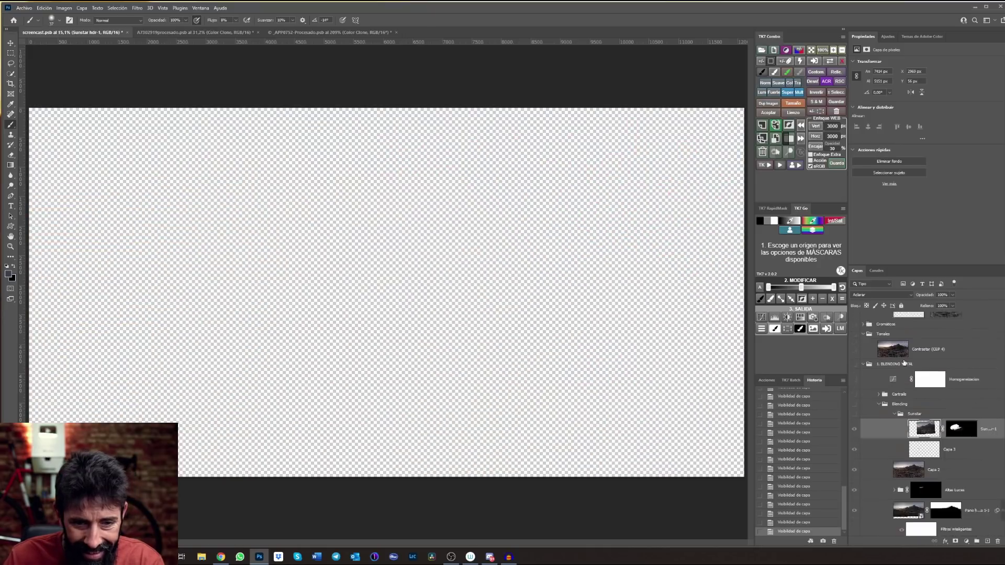
alt+click(856, 460)
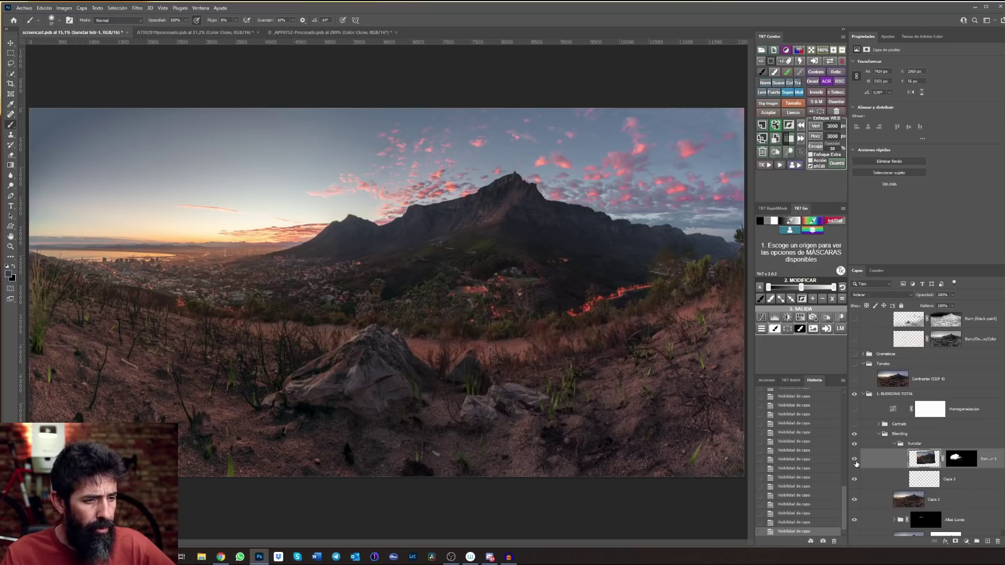
click(855, 460)
click(855, 459)
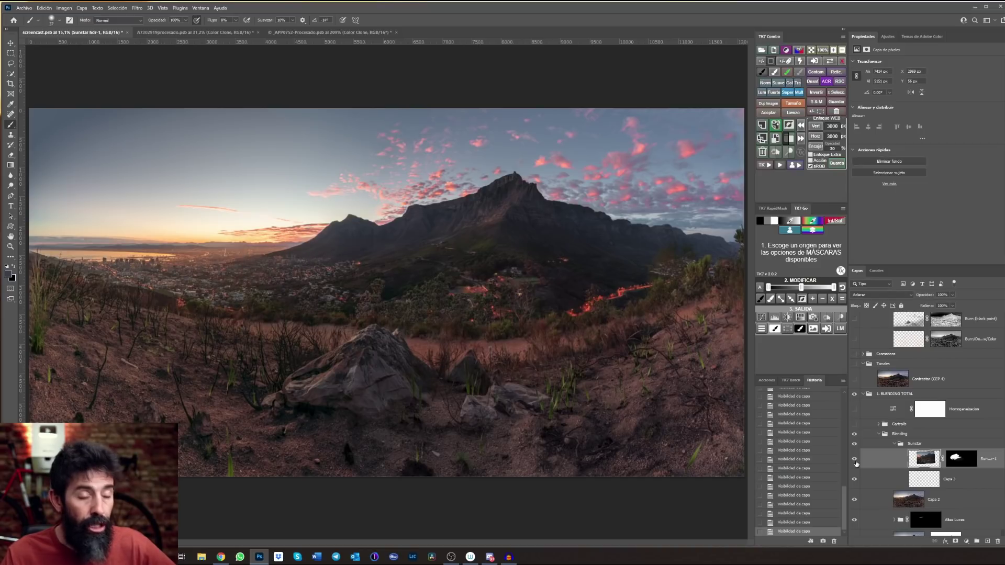
click(855, 459)
Zoom to about 178% and pan onto the dark mountain slope above the city.
key(z)
click(323, 252)
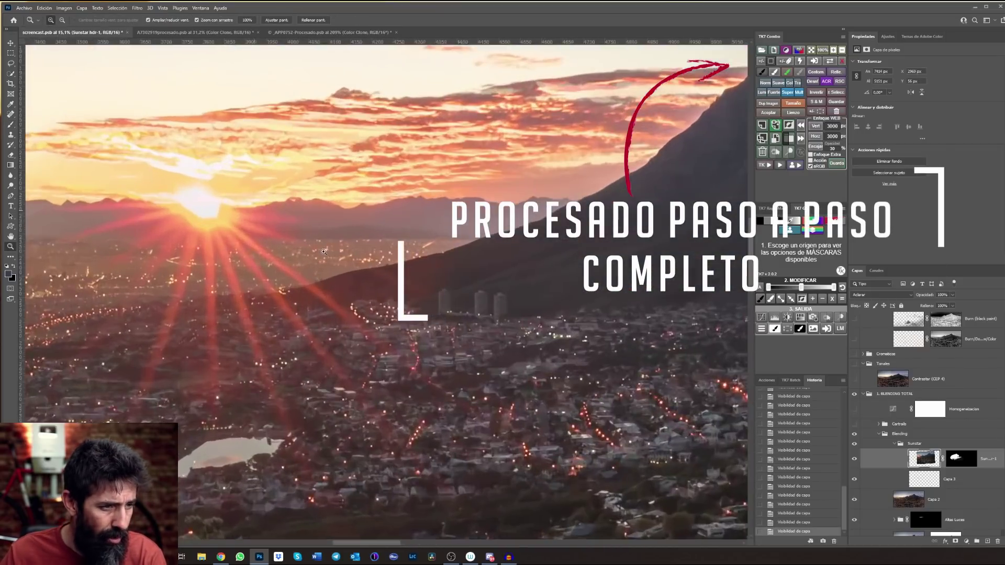
drag(324, 252, 340, 253)
key(b)
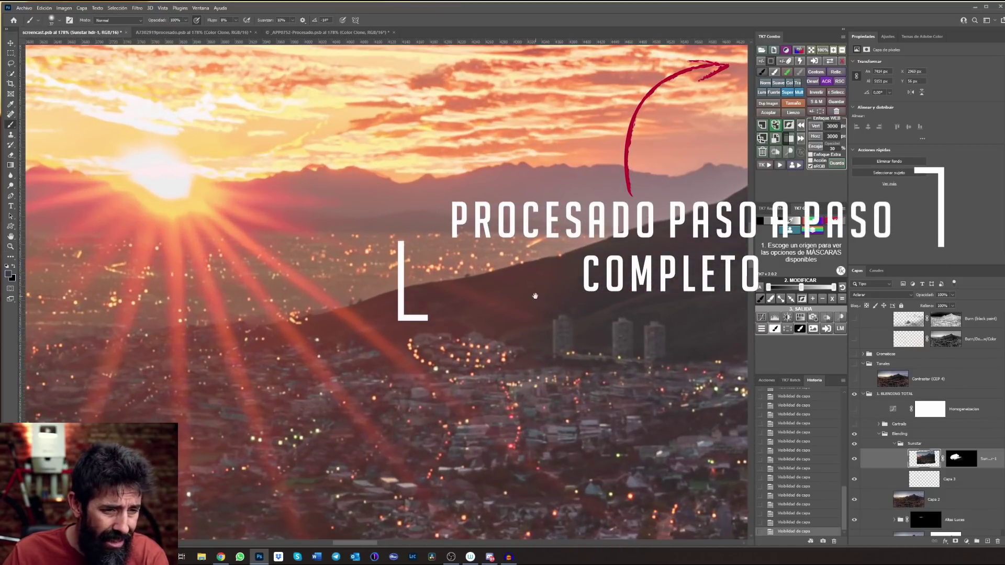
drag(525, 300, 287, 356)
drag(569, 265, 440, 287)
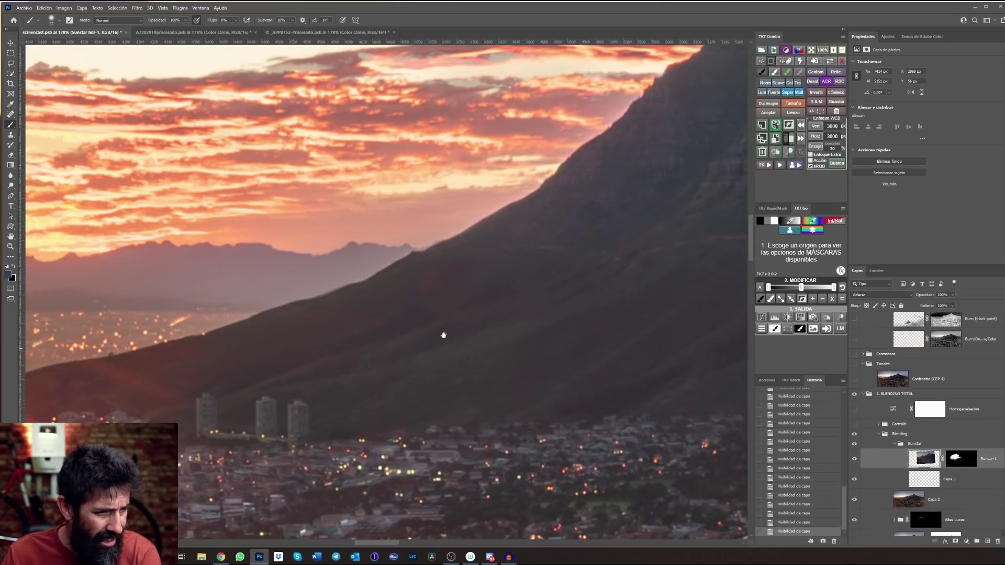
drag(142, 348, 293, 337)
drag(353, 362, 323, 366)
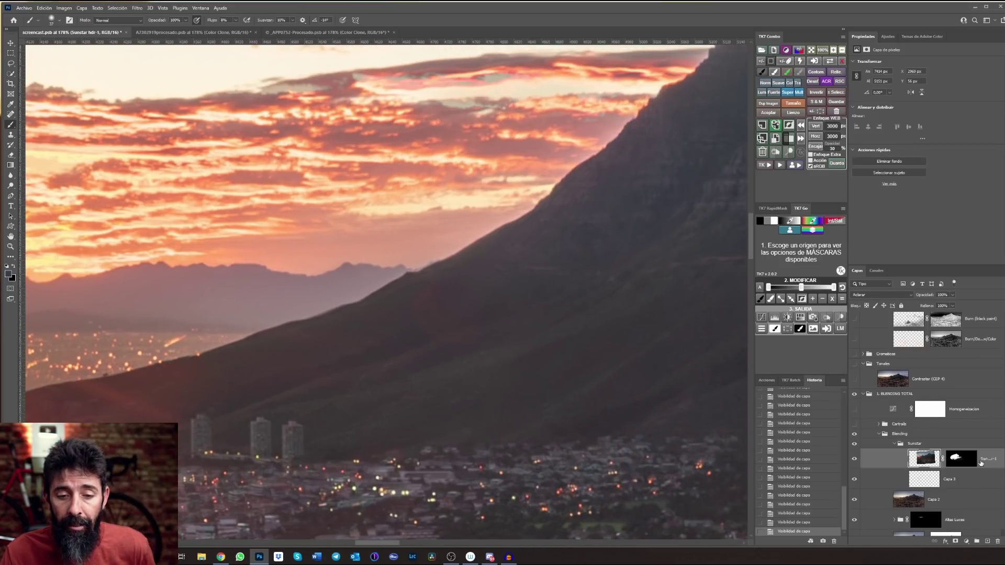
Create new layer Capa 7 above the sunstar layer with Color blend mode.
click(987, 541)
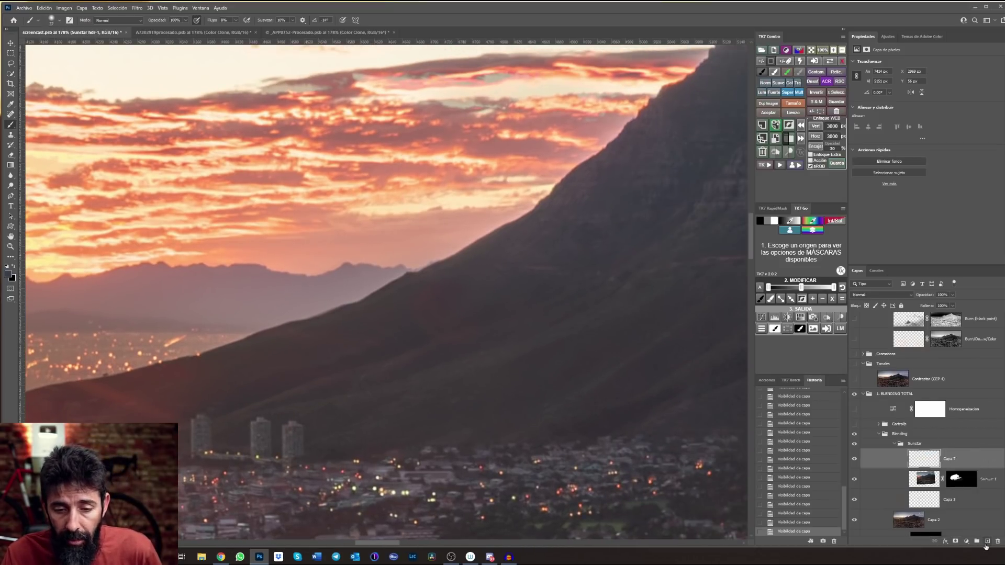
click(894, 296)
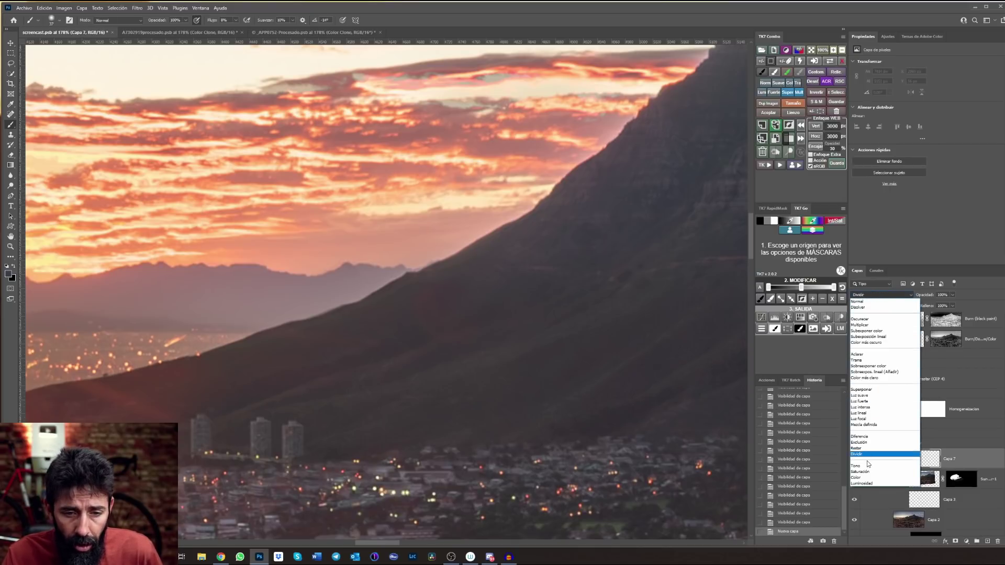
click(868, 478)
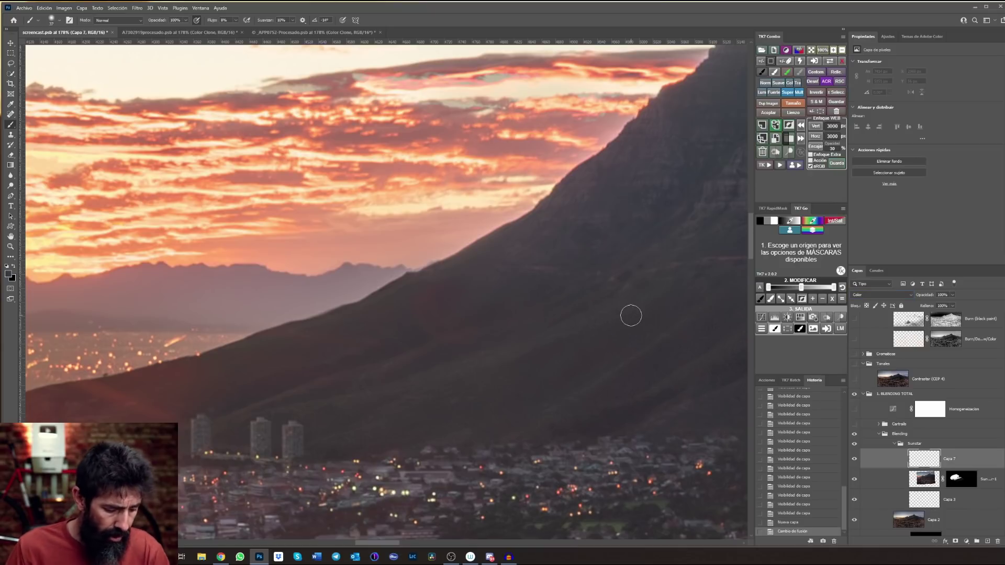
With a 65 px brush, paint sampled colour along the slope and the lower slope near the towers.
key(bracketright)
key(bracketright)
key(bracketright)
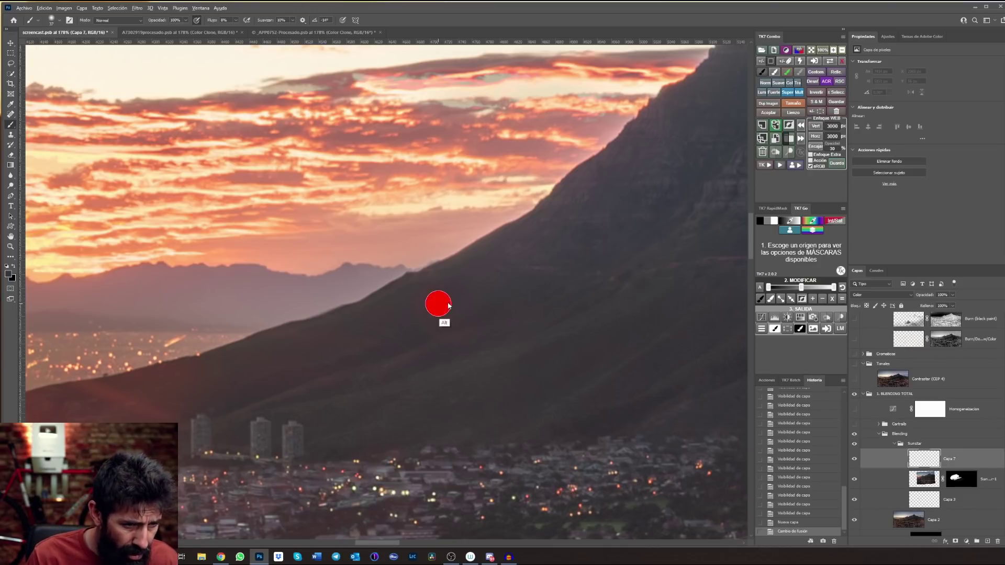
mouse_move(419, 308)
mouse_down()
mouse_move(487, 301)
mouse_move(498, 315)
mouse_up()
drag(434, 345, 393, 336)
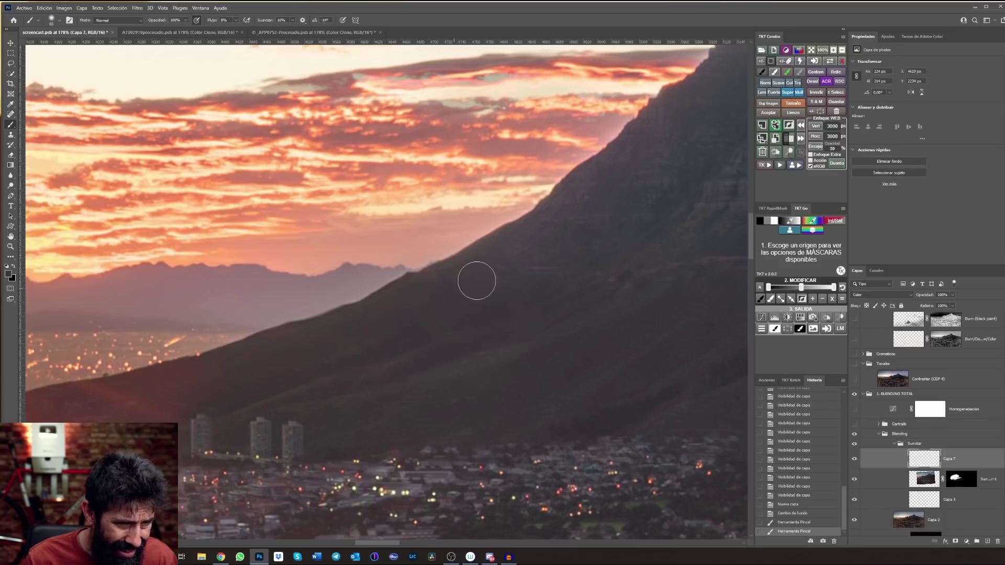
drag(477, 281, 444, 331)
drag(363, 361, 406, 331)
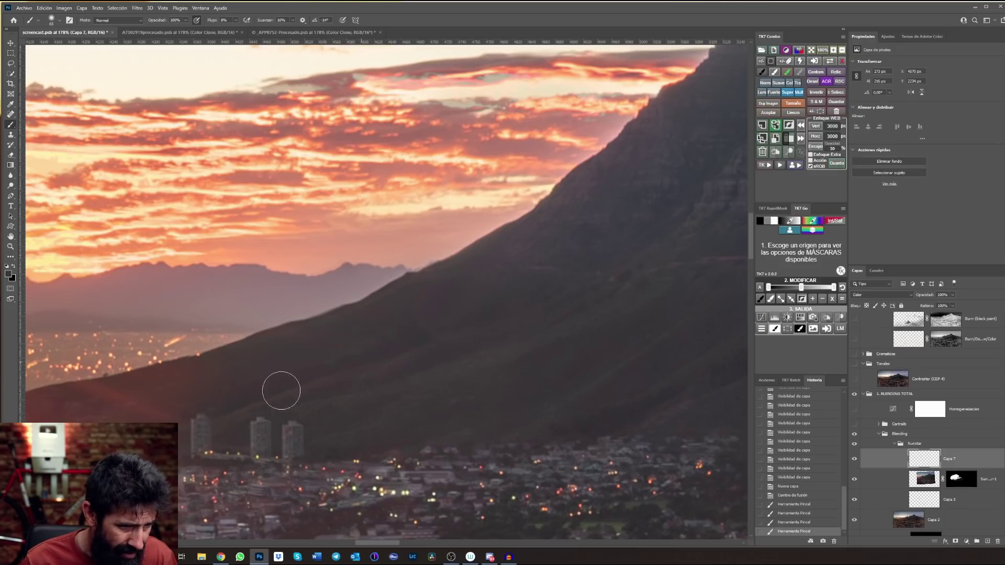
mouse_move(461, 317)
mouse_down()
mouse_move(251, 380)
mouse_move(230, 374)
mouse_up()
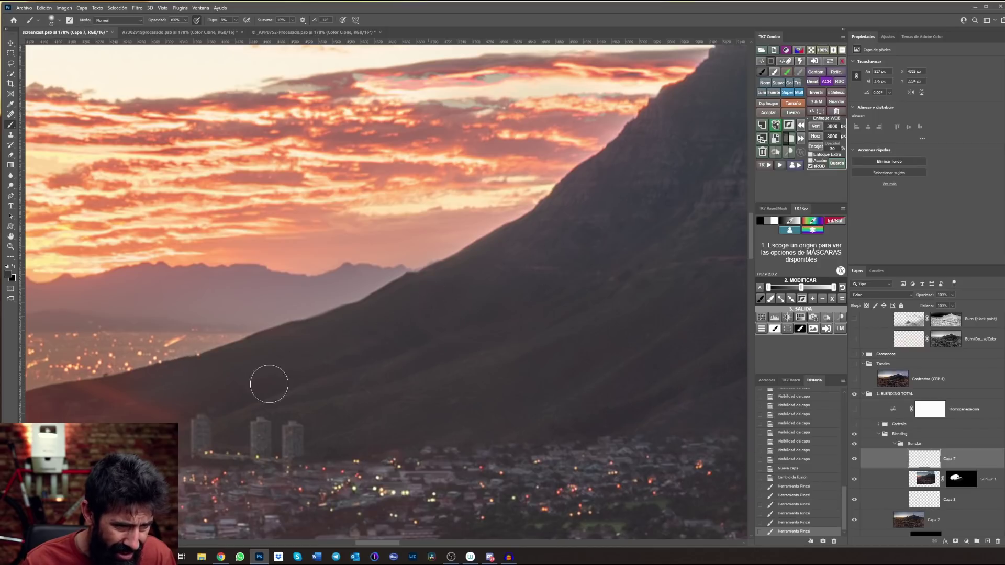
drag(269, 384, 391, 316)
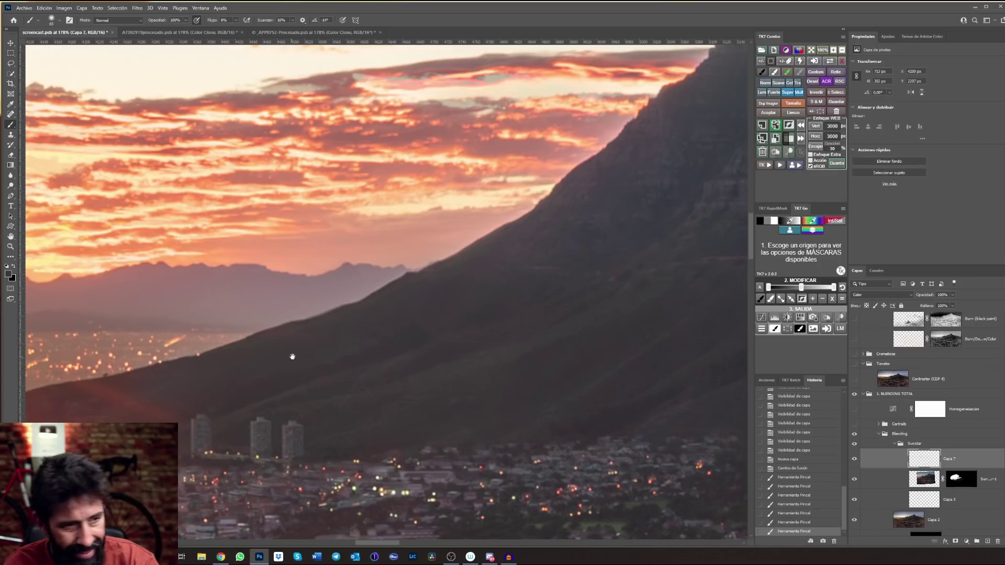
Paint colour along the slope edge near the sun rays, then zoom back out.
drag(293, 357, 563, 301)
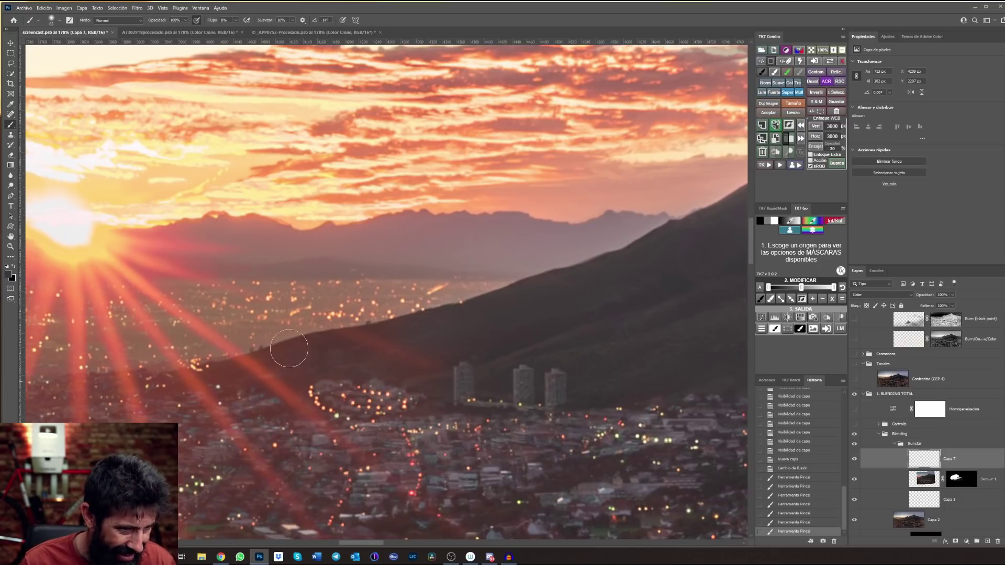
mouse_move(305, 379)
mouse_down()
mouse_move(464, 346)
mouse_move(410, 383)
mouse_up()
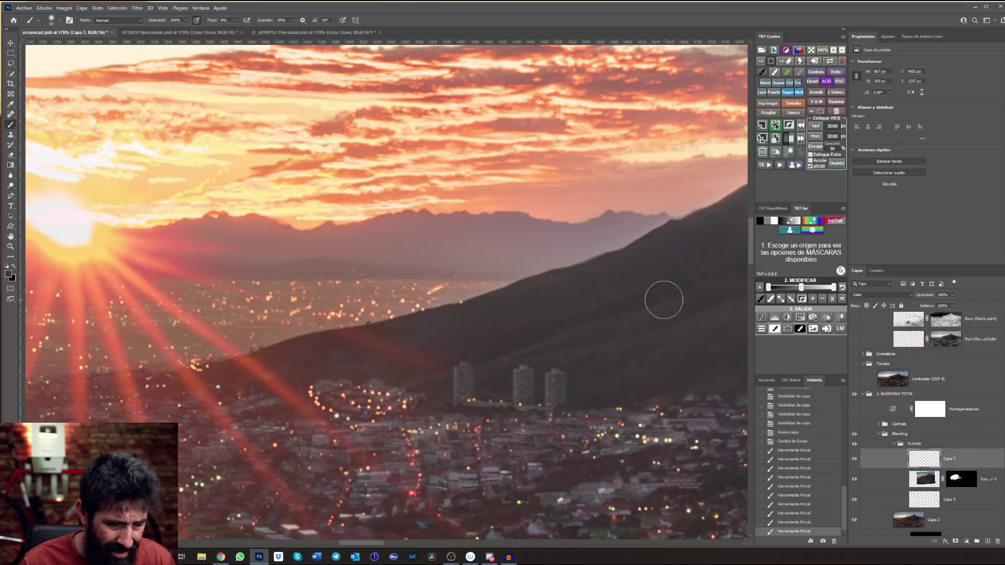
drag(583, 285, 388, 312)
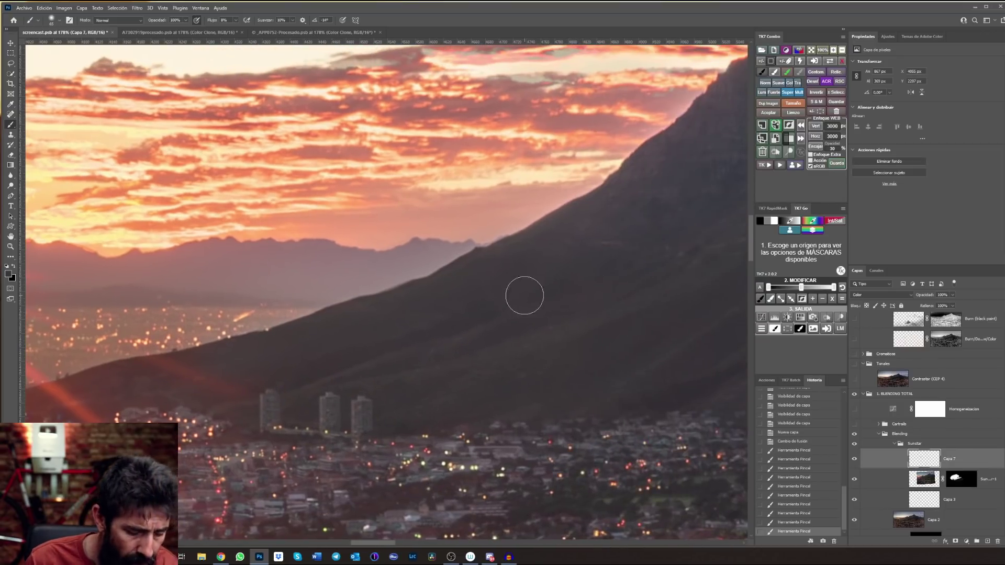
scroll(539, 294, down, 3)
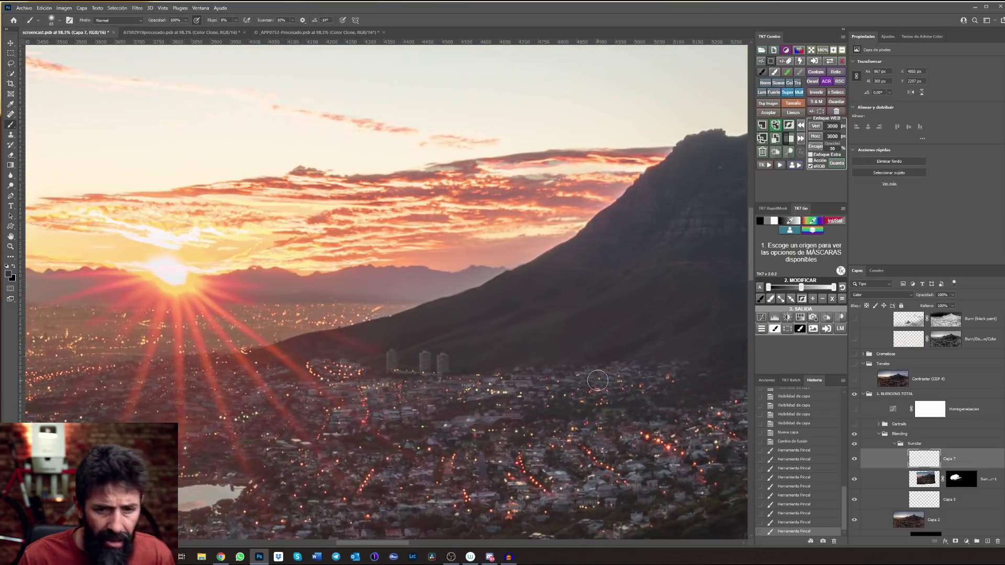
Compare Capa 7 on and off, leave it visible, and fit the panorama on screen.
click(856, 460)
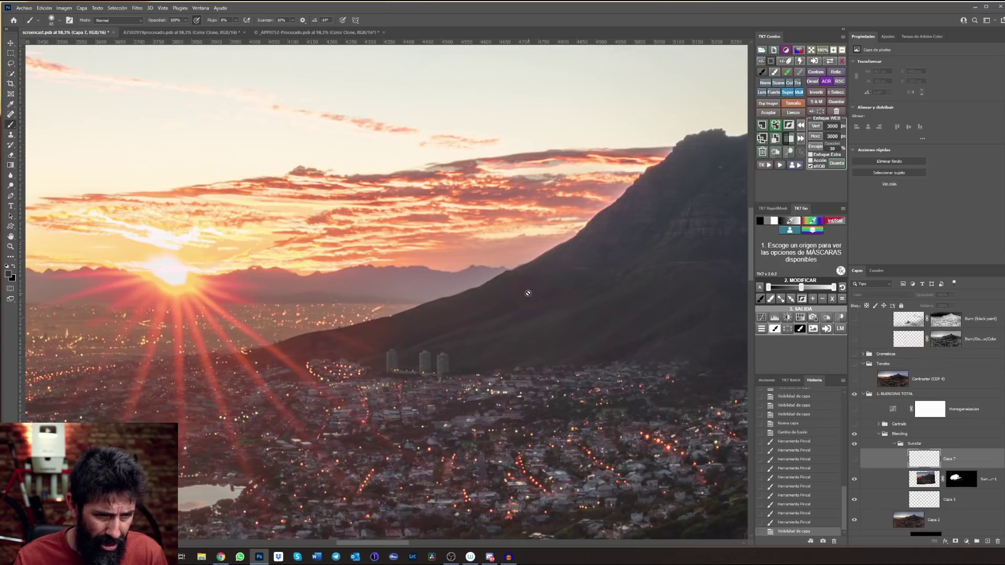
click(854, 461)
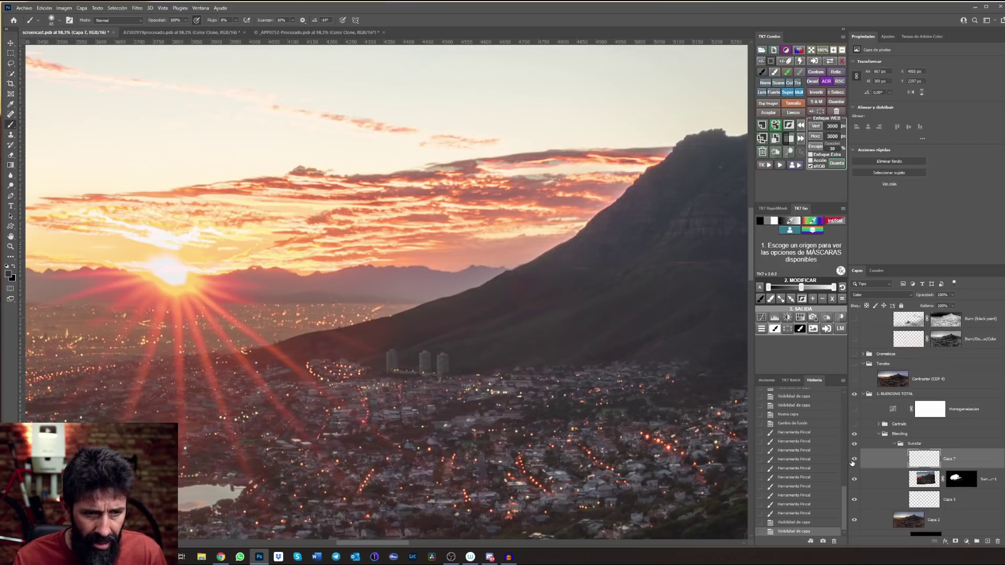
click(853, 461)
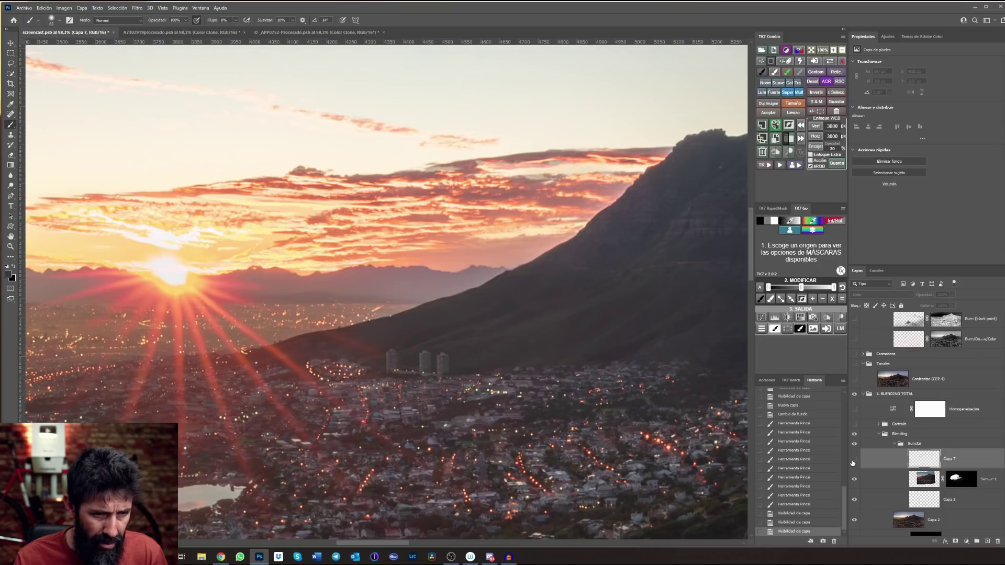
click(854, 461)
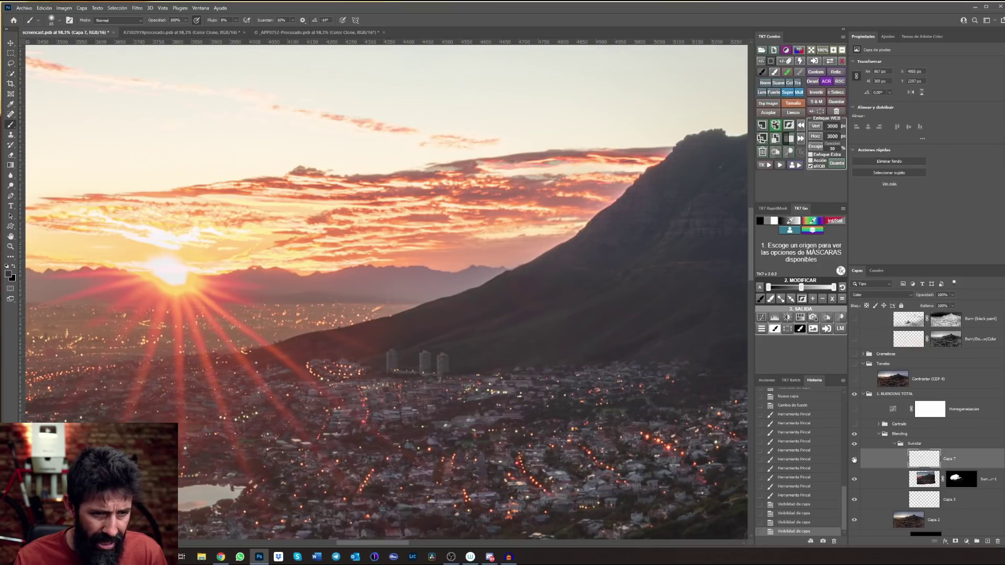
click(812, 51)
scroll(879, 360, up, 5)
scroll(879, 361, up, 5)
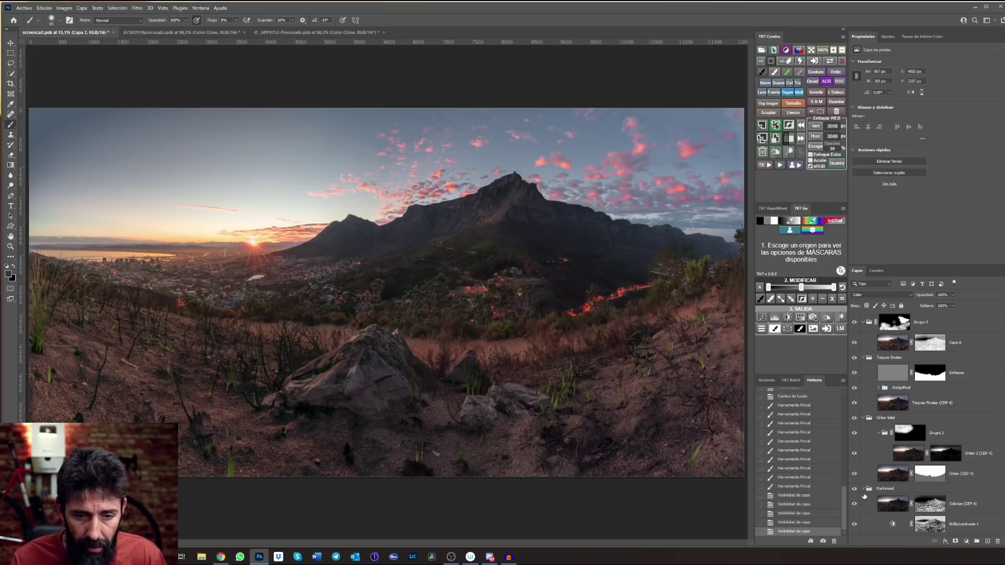
Make the Homogeneización layer and the Cartrails group visible again.
scroll(864, 496, down, 3)
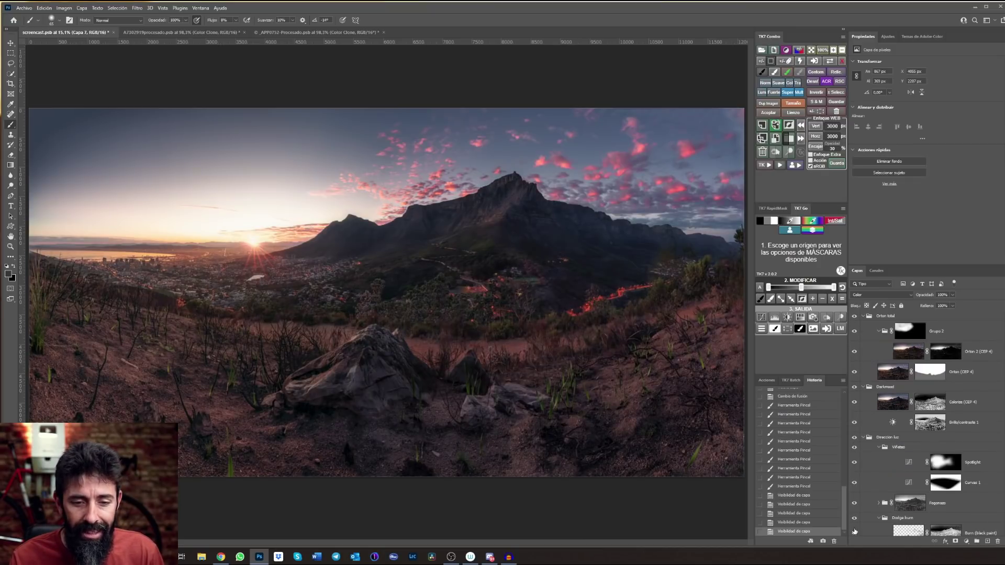
scroll(861, 517, down, 4)
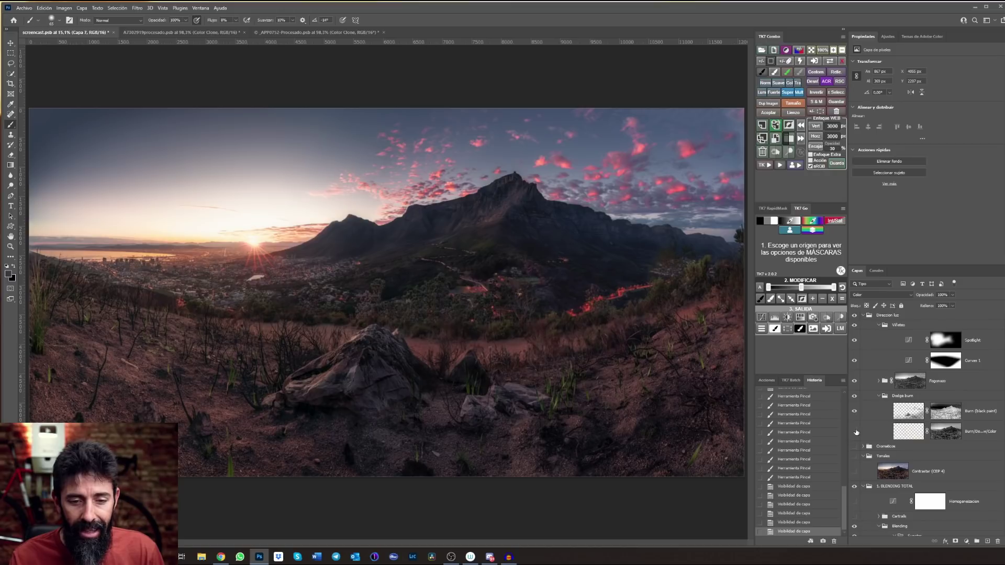
click(854, 516)
click(854, 501)
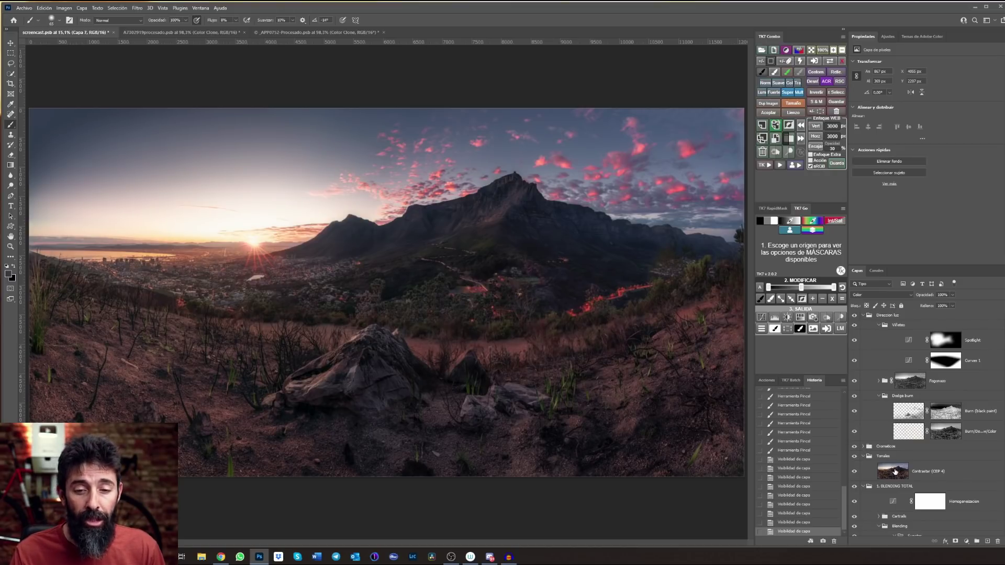
scroll(895, 472, up, 5)
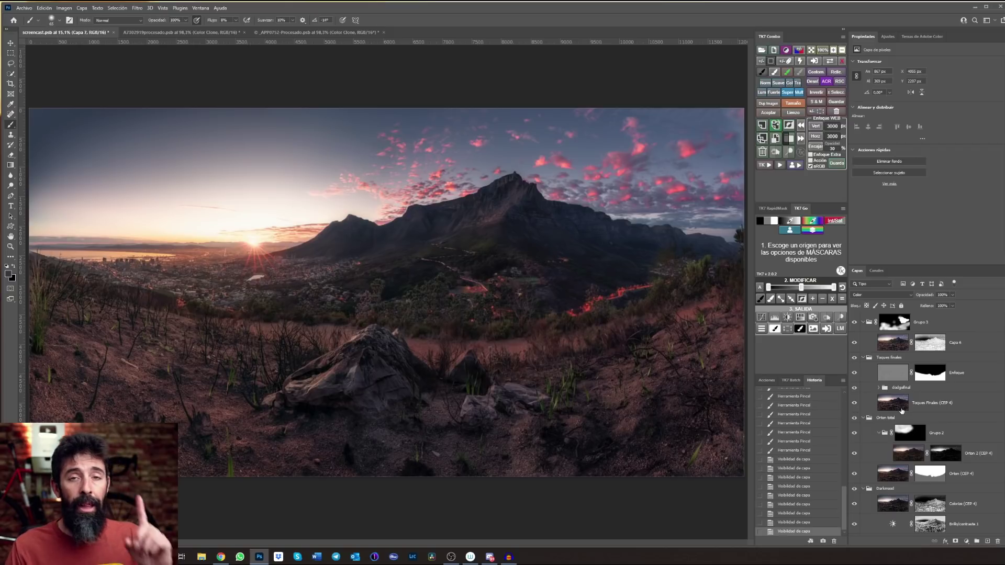